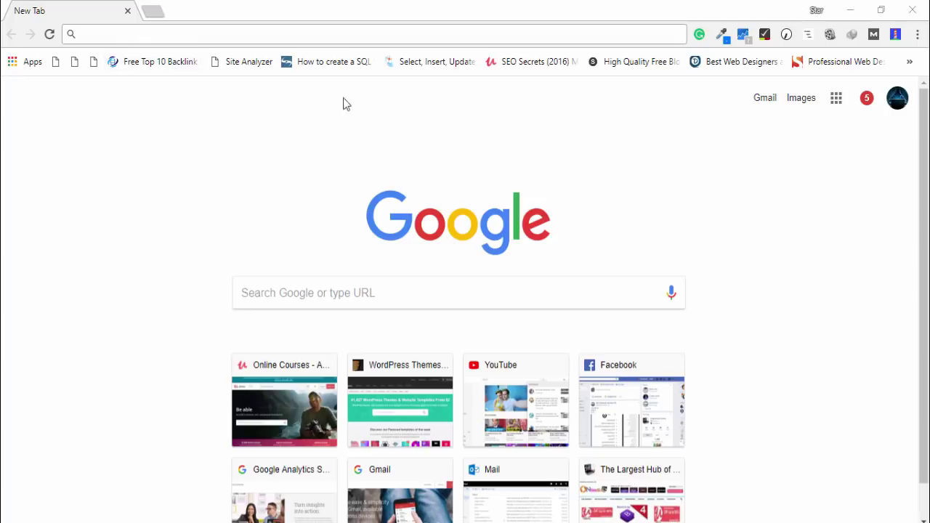
# Load the local LOGINDEMO login page at localhost/logINDEMO
pyautogui.click(245, 34)
pyautogui.write('localhost/')
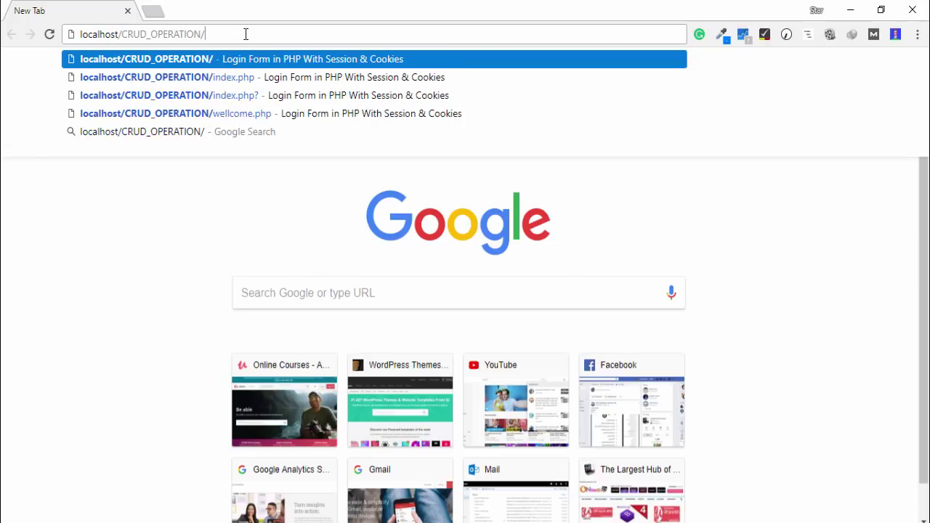
pyautogui.press('Delete')
pyautogui.write('log')
pyautogui.press('Return')
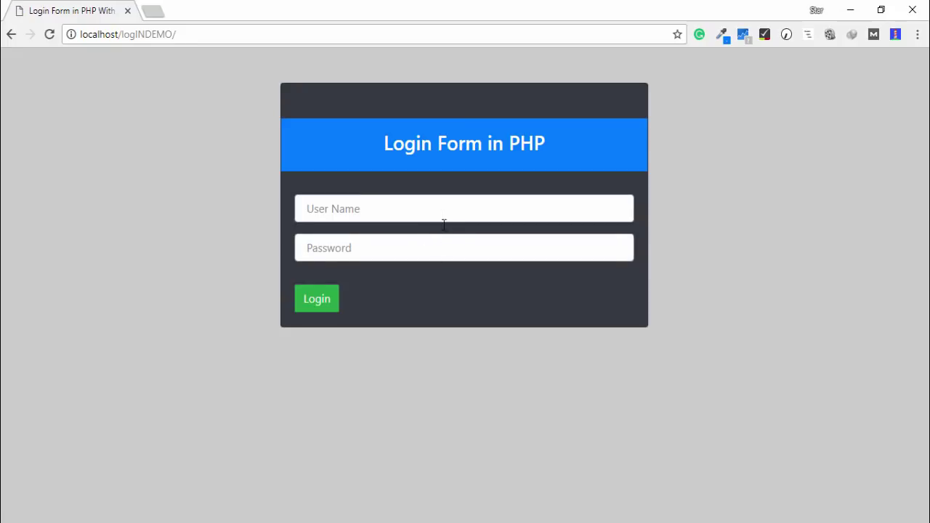
# Sign in as user admin with the account password, then log out back to the form
pyautogui.click(448, 214)
pyautogui.write('admin')
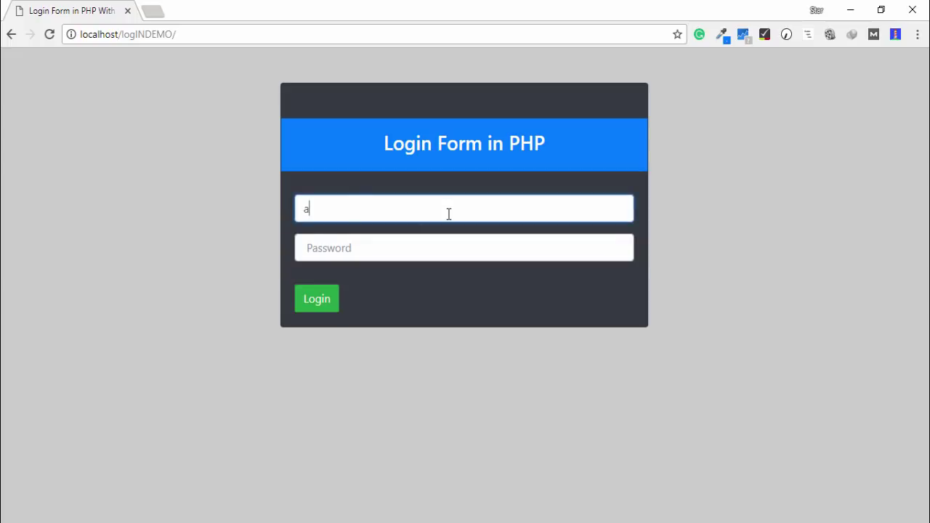
pyautogui.press('Tab')
pyautogui.write('adm')
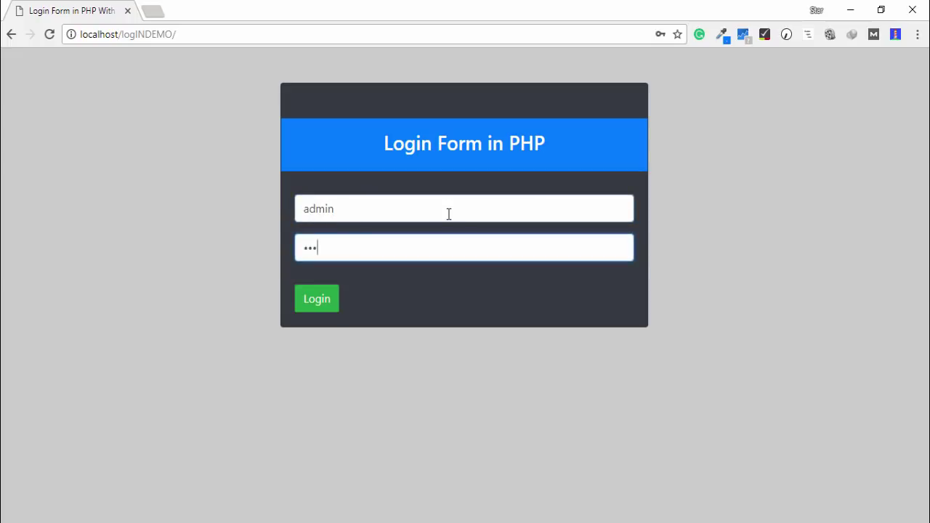
pyautogui.press('BackSpace')
pyautogui.press('BackSpace')
pyautogui.press('BackSpace')
pyautogui.write('admin')
pyautogui.press('Tab')
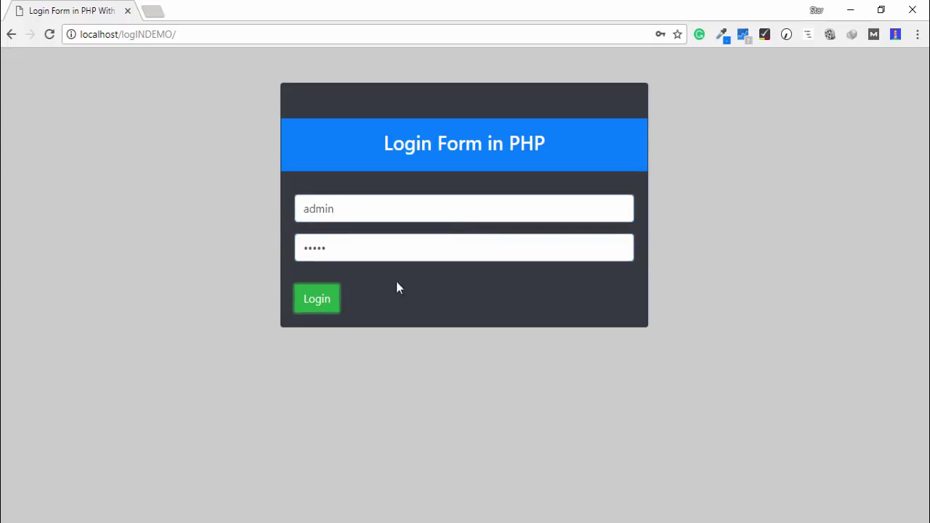
pyautogui.click(326, 306)
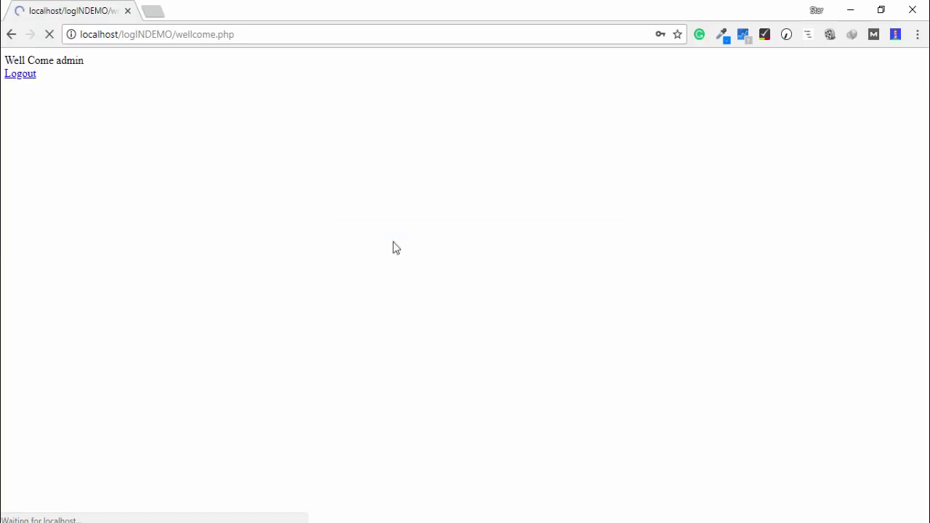
pyautogui.click(20, 75)
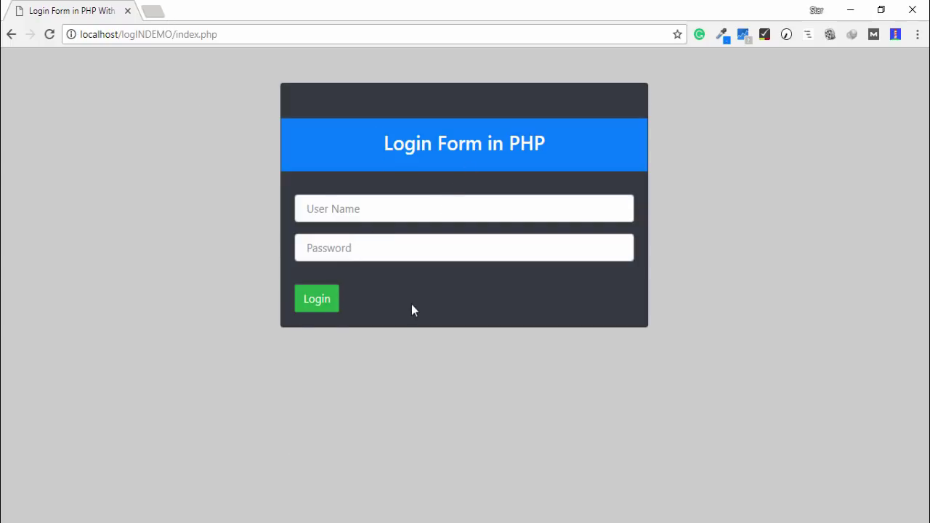
# Browse to the C:\xampp\htdocs folder in File Explorer
pyautogui.press('super+r')
pyautogui.write('c')
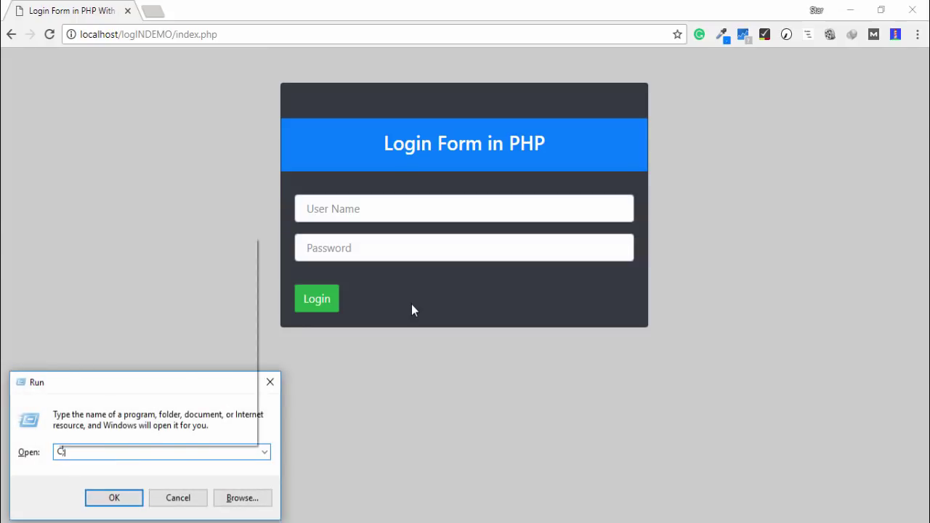
pyautogui.press('Escape')
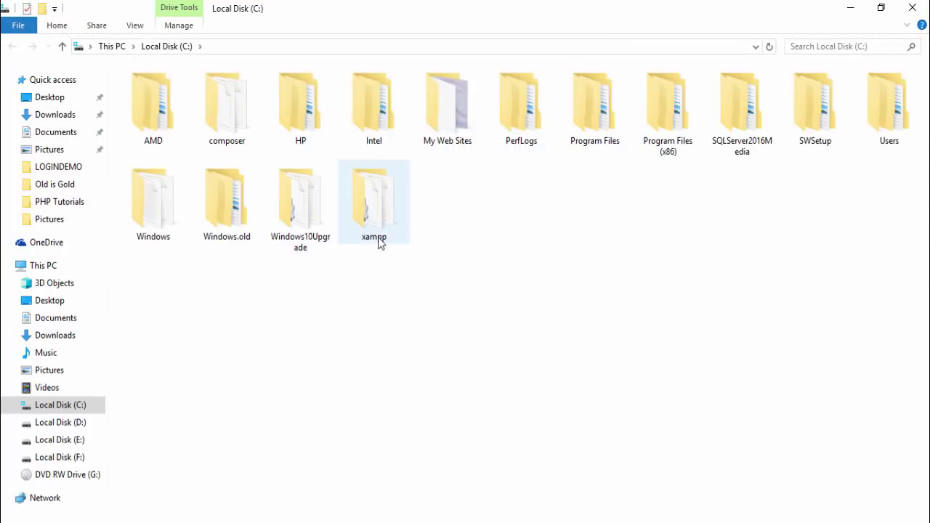
pyautogui.doubleClick(377, 236)
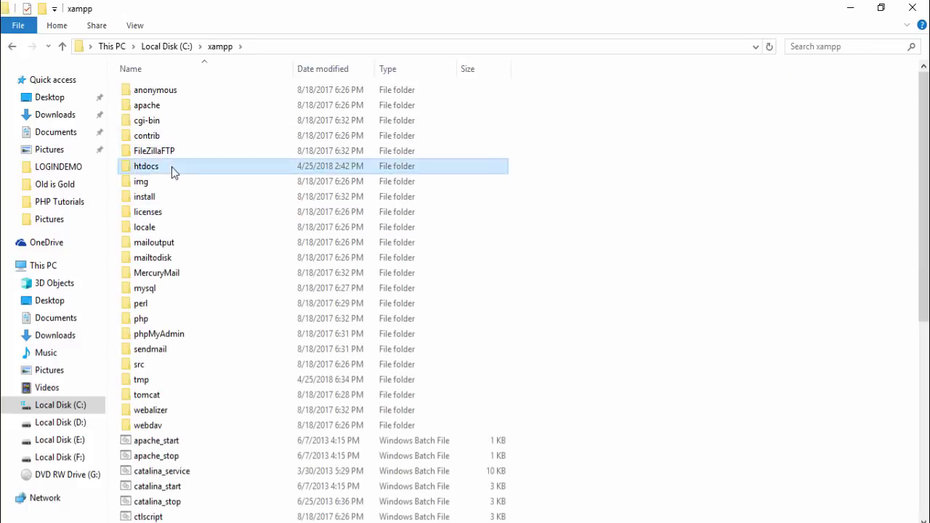
pyautogui.doubleClick(173, 170)
# Check the LOGINDEMO folder's contents, then compress it into a LOGINDEMO zip archive
pyautogui.click(174, 207)
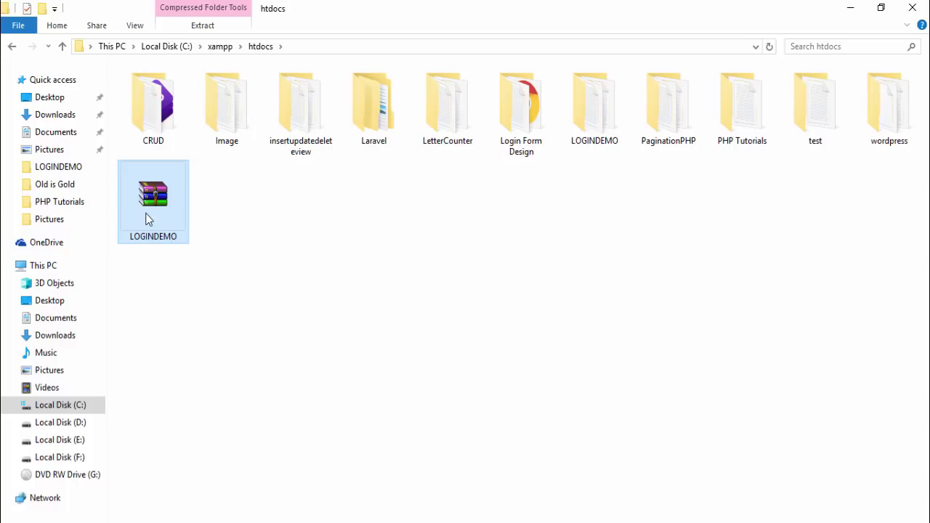
pyautogui.doubleClick(594, 138)
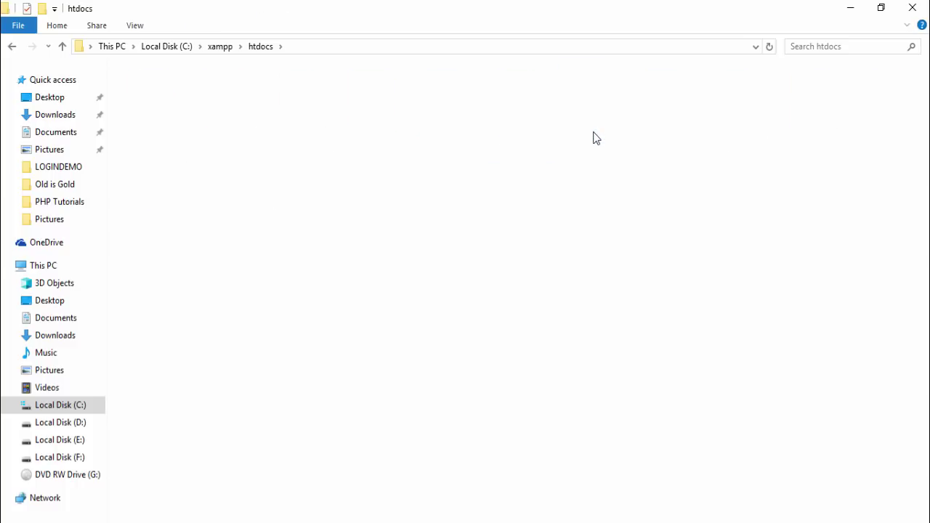
pyautogui.click(267, 47)
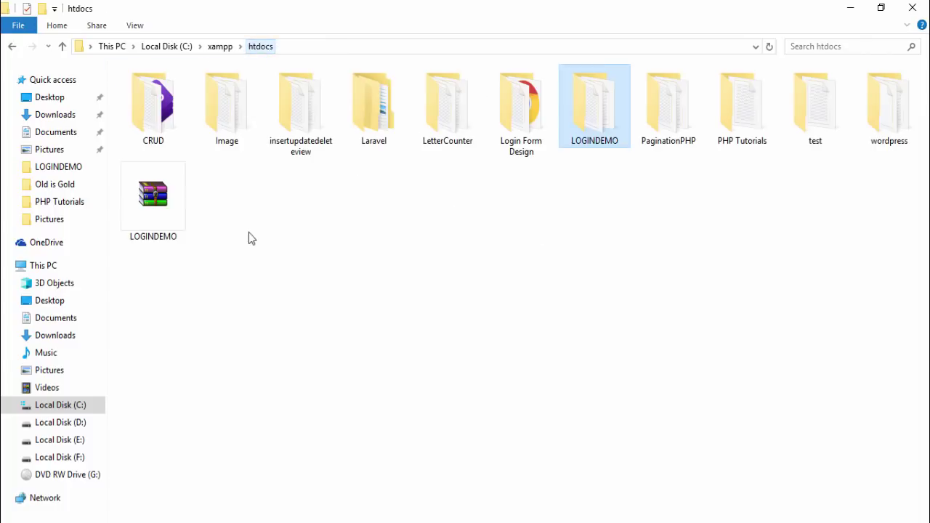
pyautogui.click(140, 212)
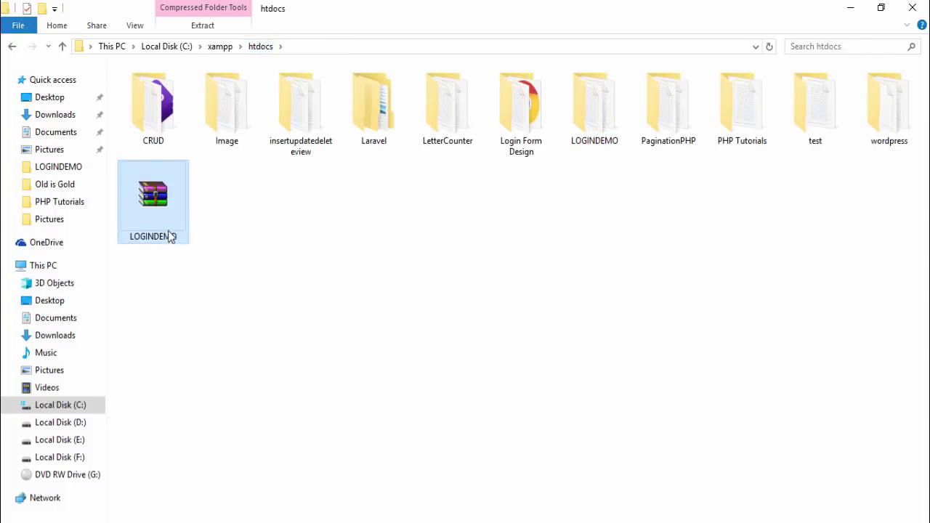
pyautogui.click(615, 139)
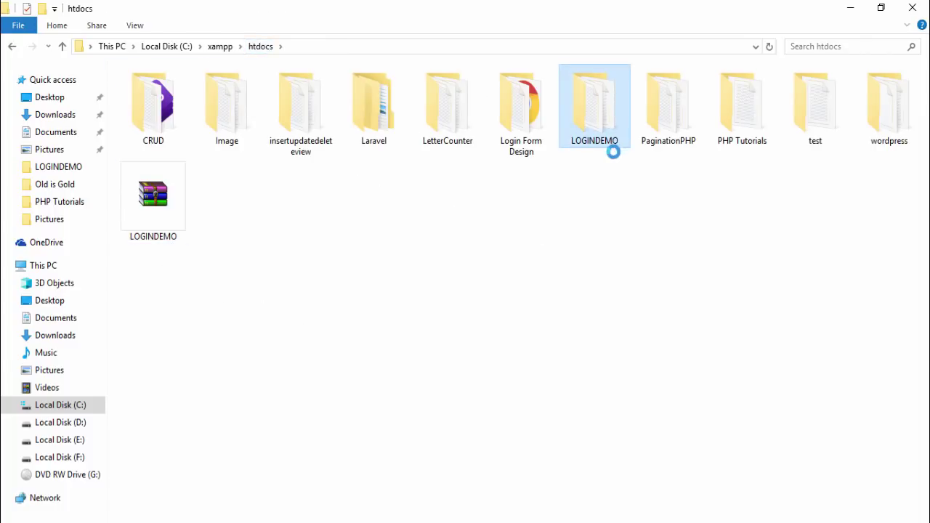
pyautogui.rightClick(617, 139)
pyautogui.moveTo(677, 406)
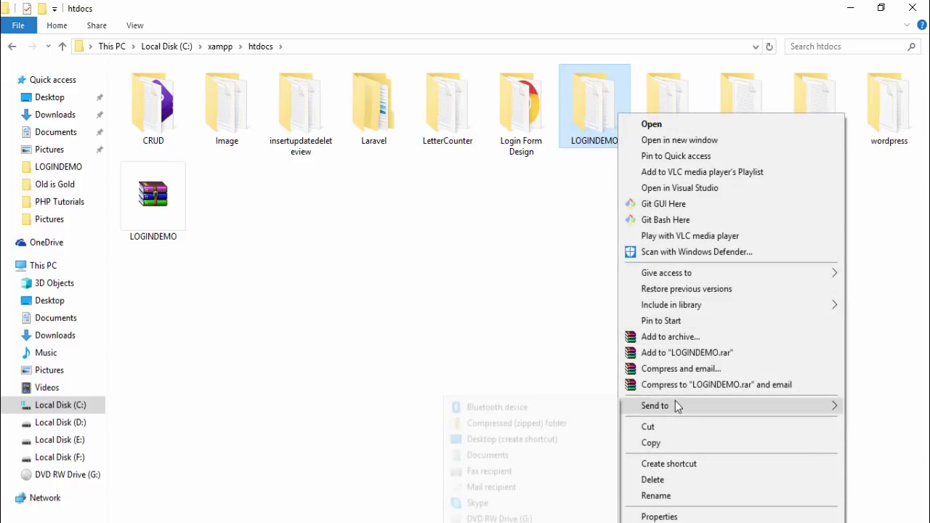
pyautogui.click(556, 427)
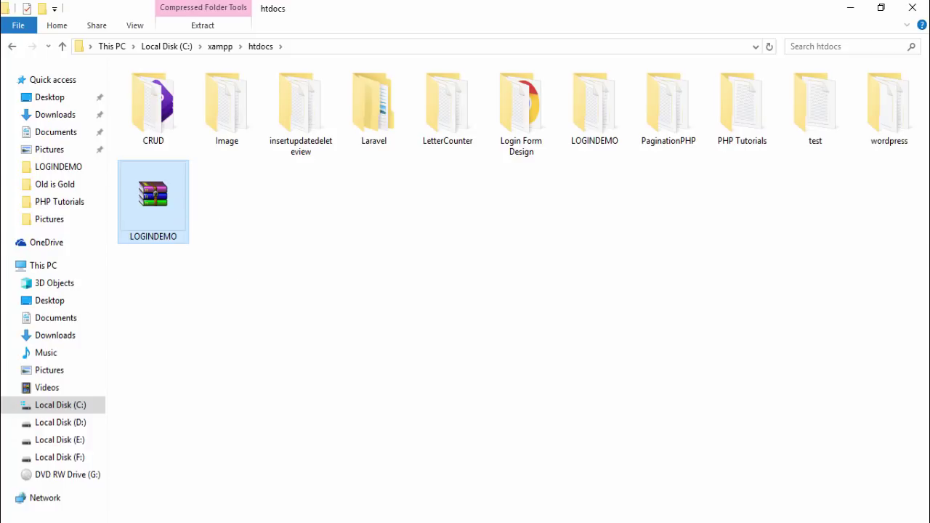
# Open local phpMyAdmin in a new Chrome tab
pyautogui.moveTo(383, 520)
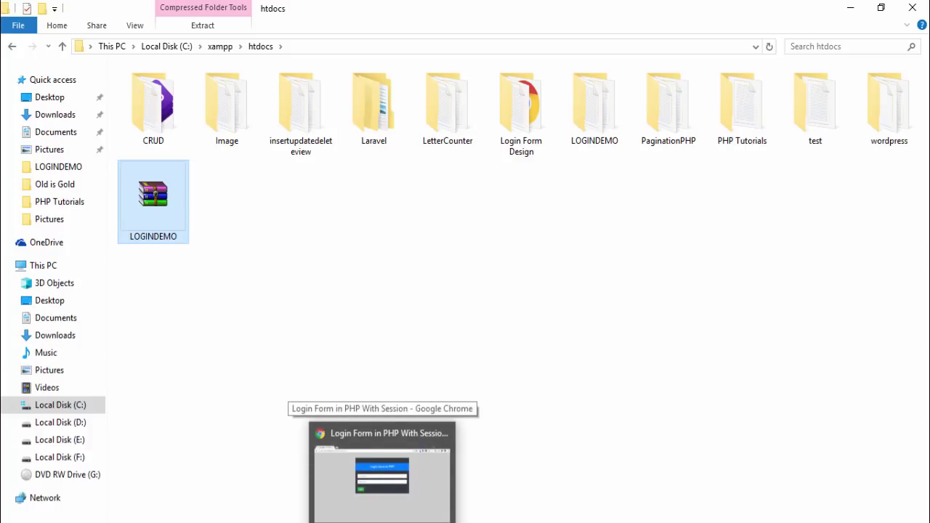
pyautogui.click(383, 473)
pyautogui.click(284, 10)
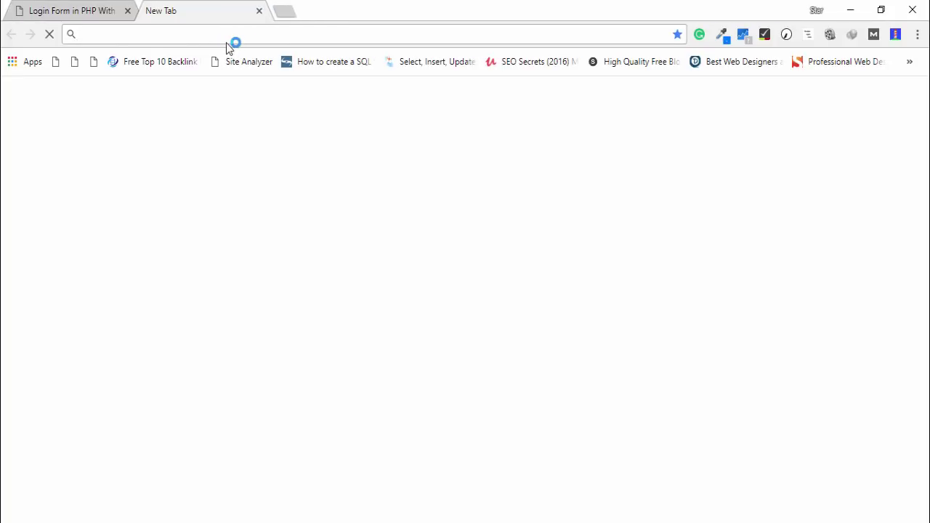
pyautogui.write('localhost/CRUD_OPERATION/')
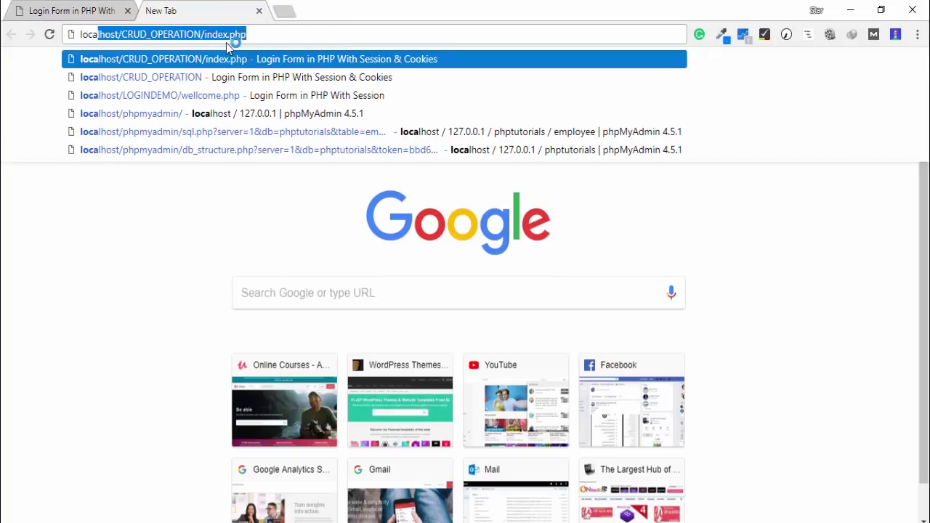
pyautogui.press('BackSpace')
pyautogui.press('BackSpace')
pyautogui.press('BackSpace')
pyautogui.press('BackSpace')
pyautogui.press('BackSpace')
pyautogui.press('BackSpace')
pyautogui.press('BackSpace')
pyautogui.press('BackSpace')
pyautogui.press('BackSpace')
pyautogui.press('BackSpace')
pyautogui.press('BackSpace')
pyautogui.press('BackSpace')
pyautogui.press('BackSpace')
pyautogui.press('BackSpace')
pyautogui.press('BackSpace')
pyautogui.write('phpmyadmin/')
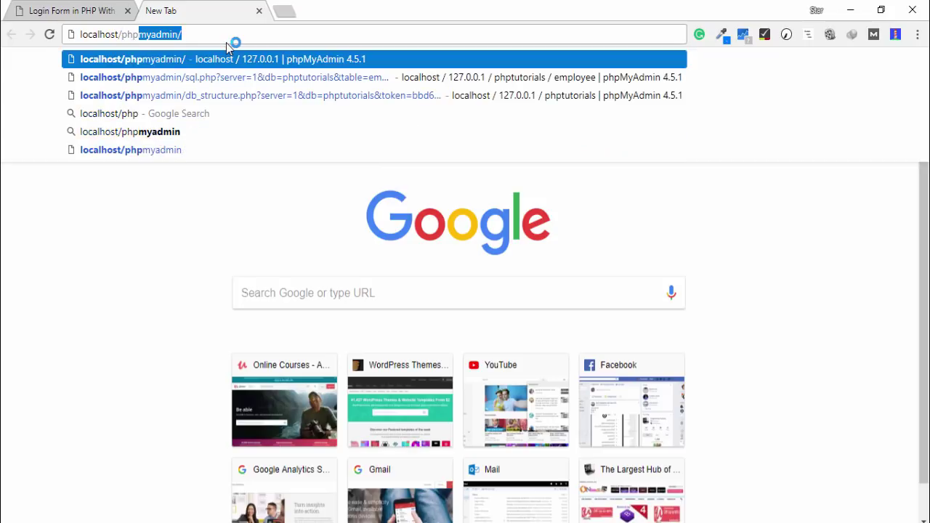
pyautogui.press('Return')
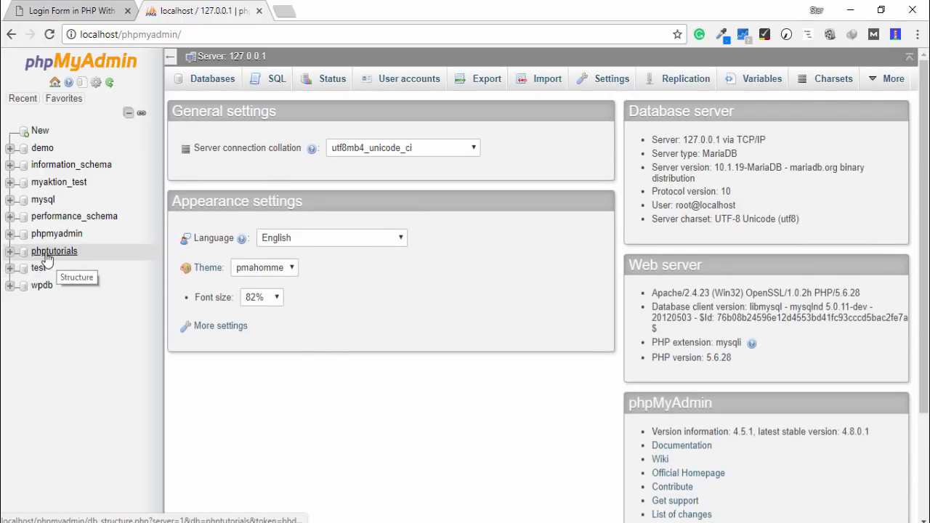
# Export the phptutorials database's employee table as a quick SQL download
pyautogui.click(54, 252)
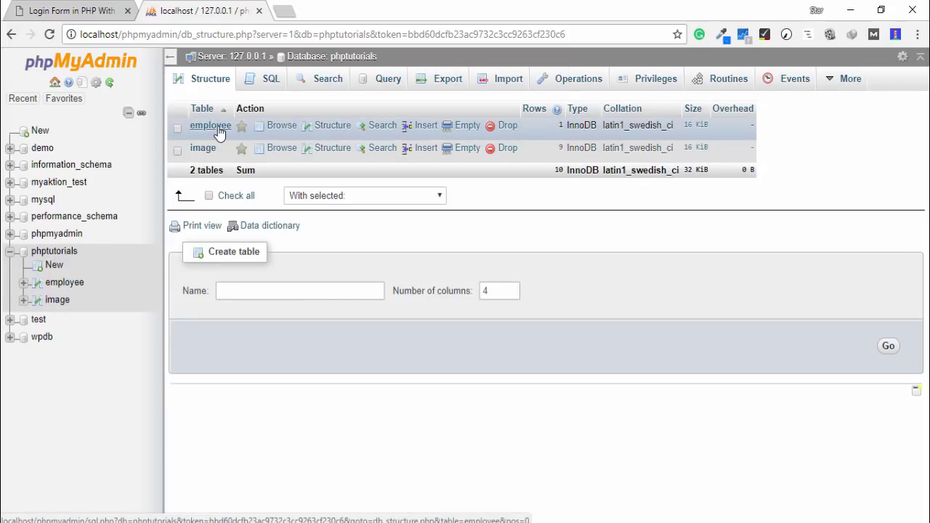
pyautogui.click(211, 126)
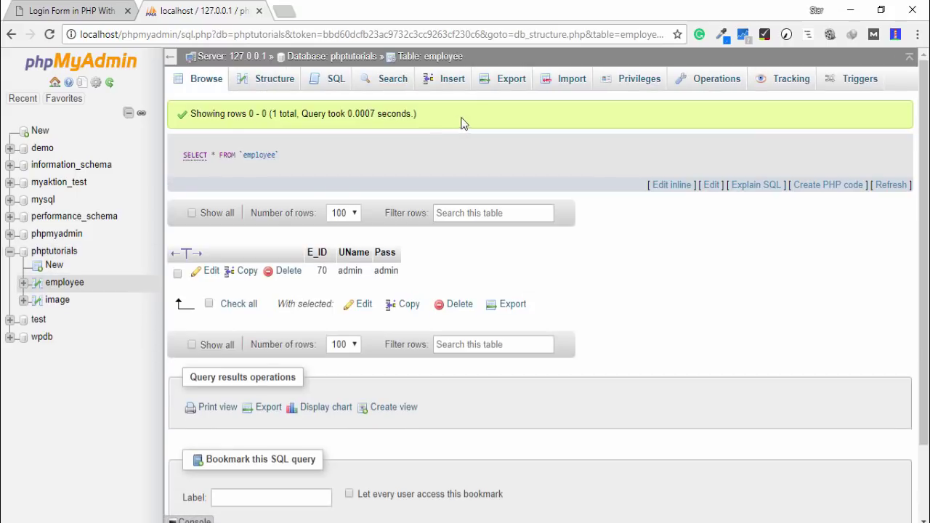
pyautogui.click(507, 86)
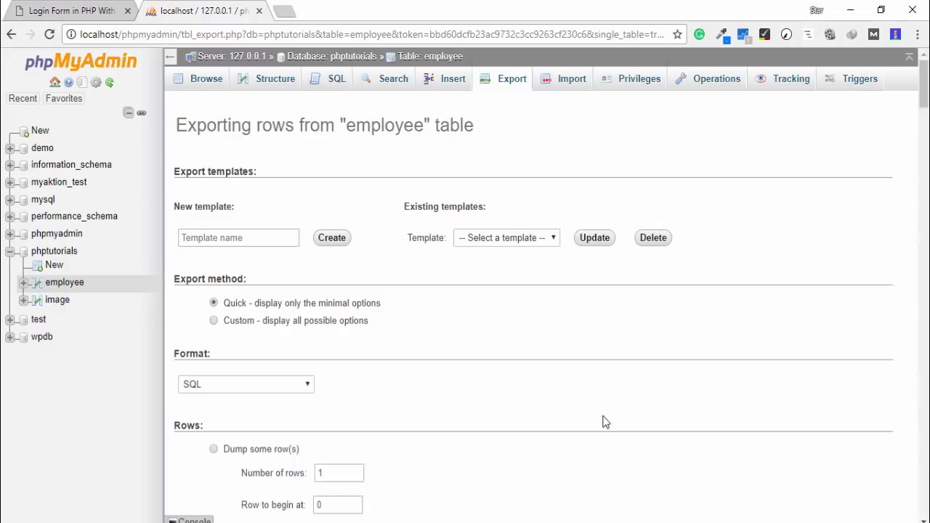
pyautogui.click(200, 433)
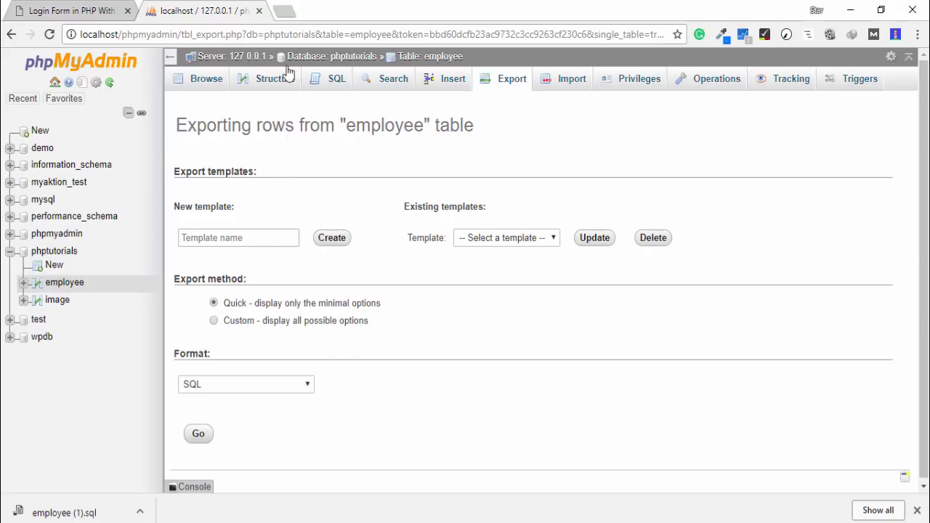
# Close phpMyAdmin, sign in to Bluehost, and open the Domains section of the dashboard
pyautogui.click(260, 10)
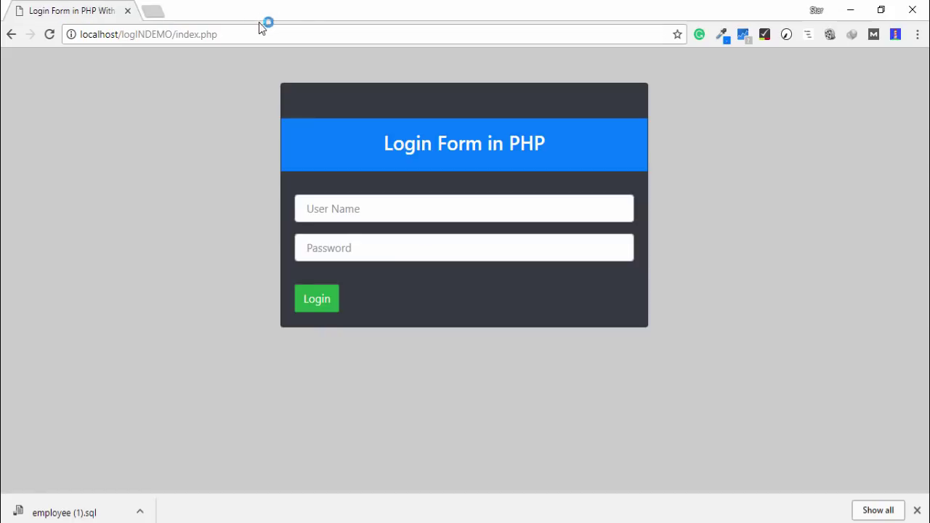
pyautogui.click(173, 14)
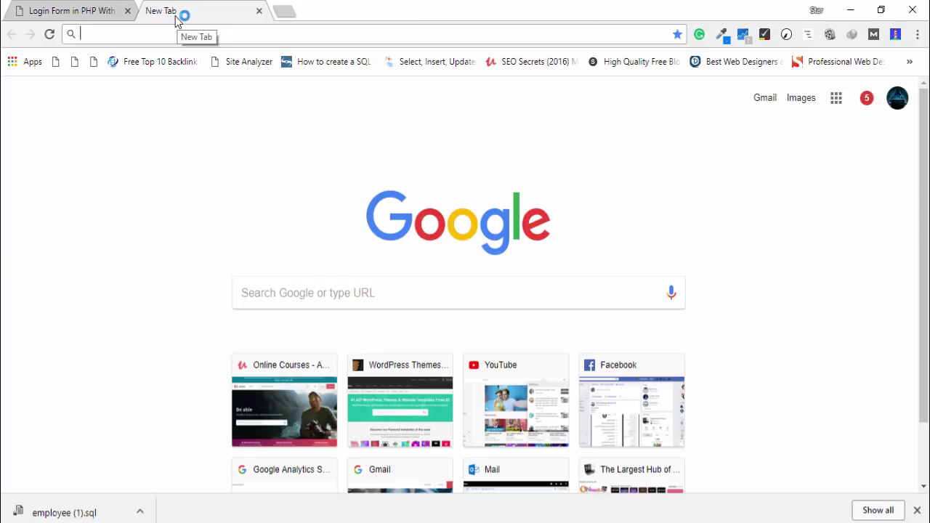
pyautogui.write('bluehost.com')
pyautogui.press('Return')
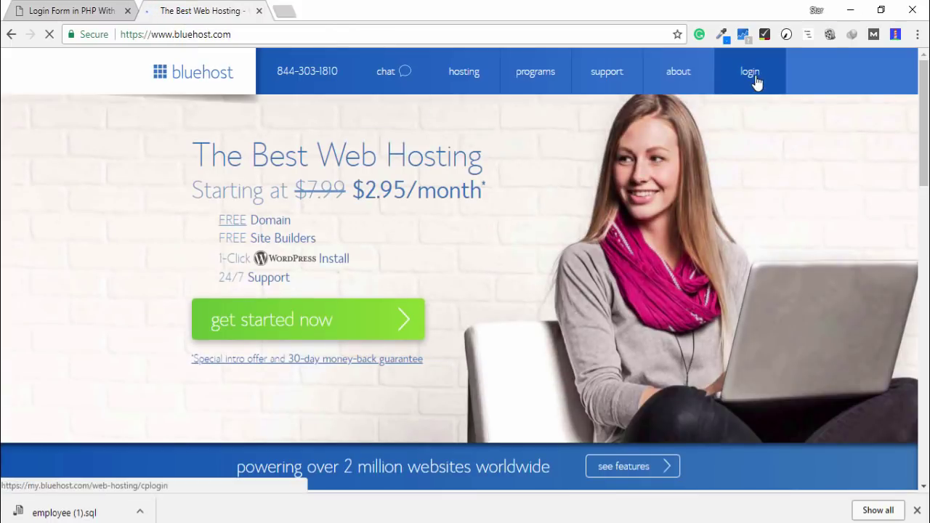
pyautogui.click(755, 77)
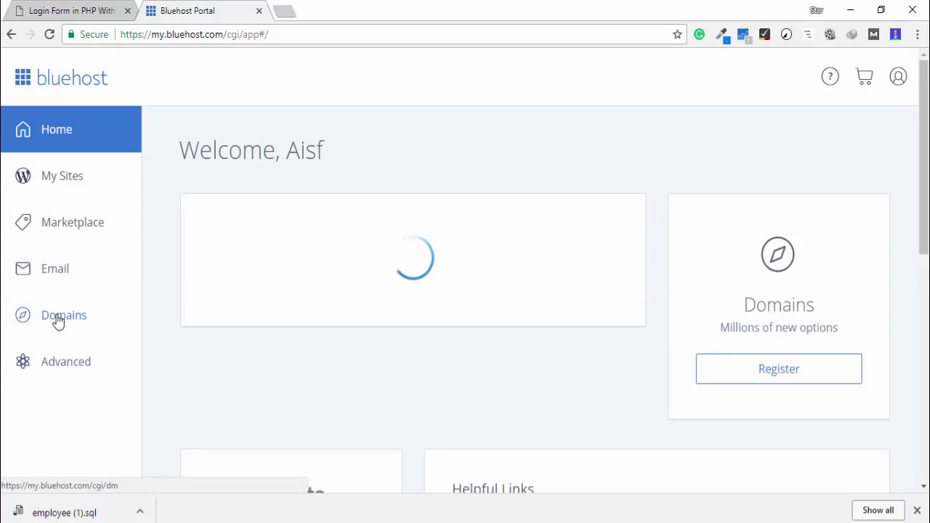
pyautogui.click(58, 322)
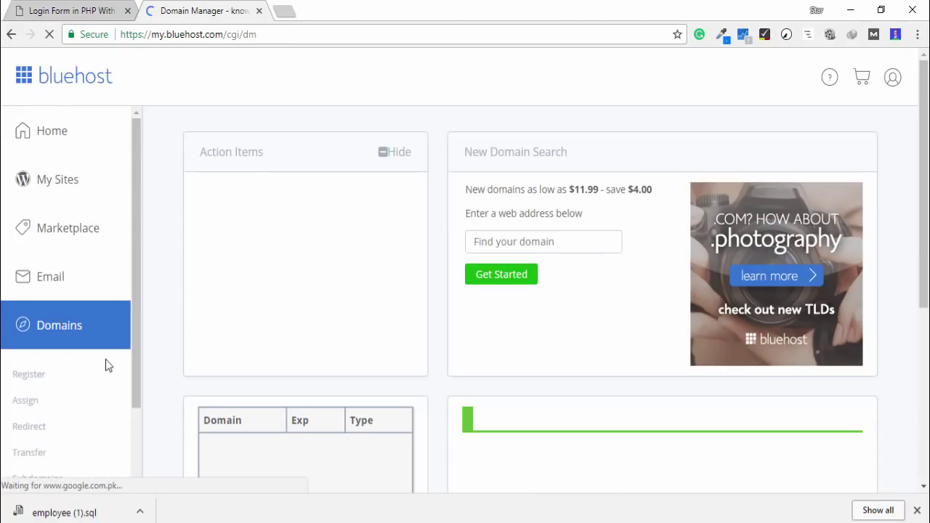
pyautogui.scroll(-1, 105, 365)
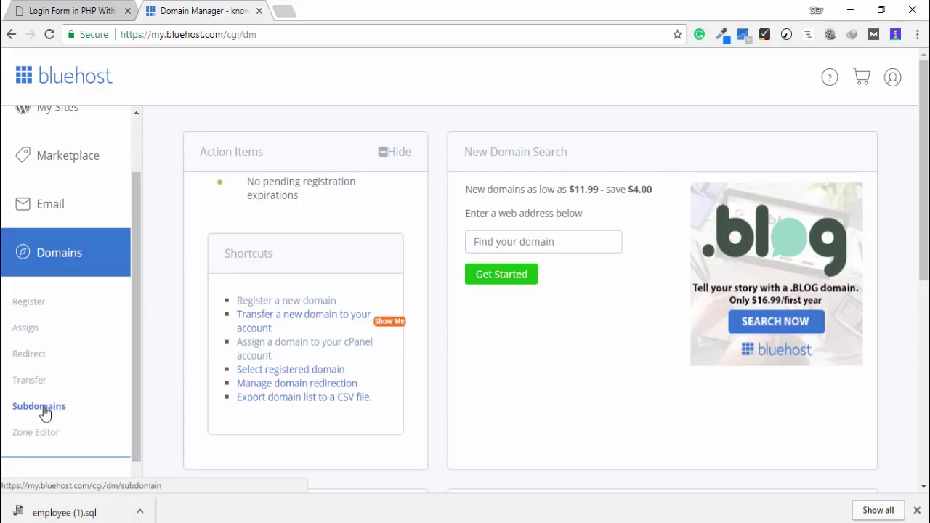
# Create subdomain 'demo' with home folder public_html/demo, then return to the subdomain list
pyautogui.click(42, 409)
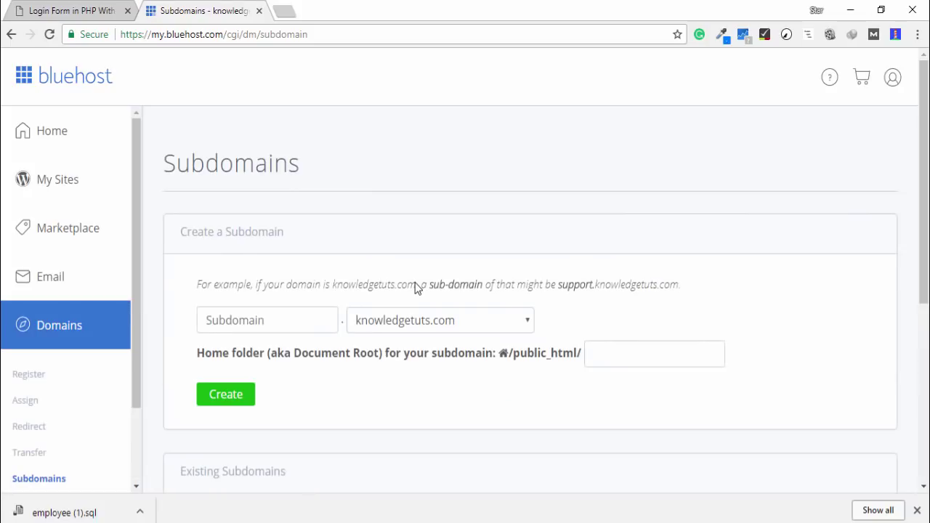
pyautogui.click(319, 315)
pyautogui.write('d')
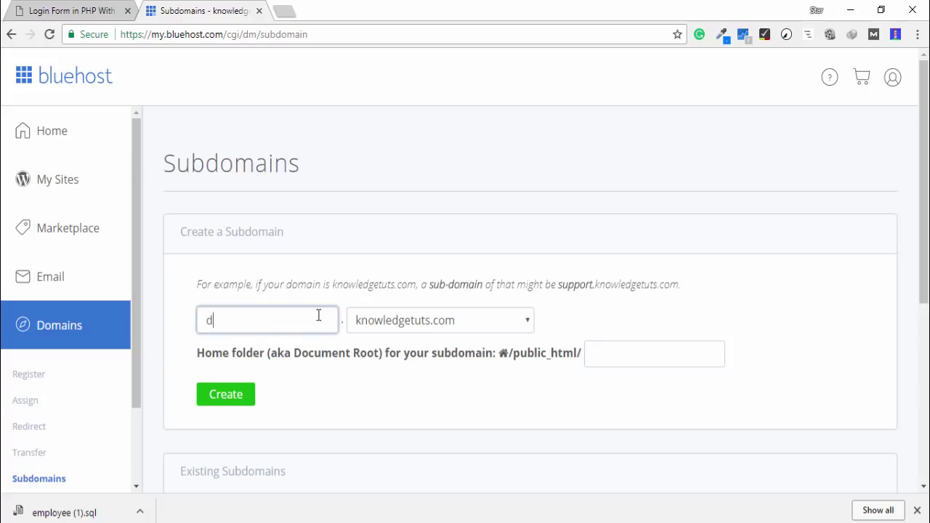
pyautogui.write('emo')
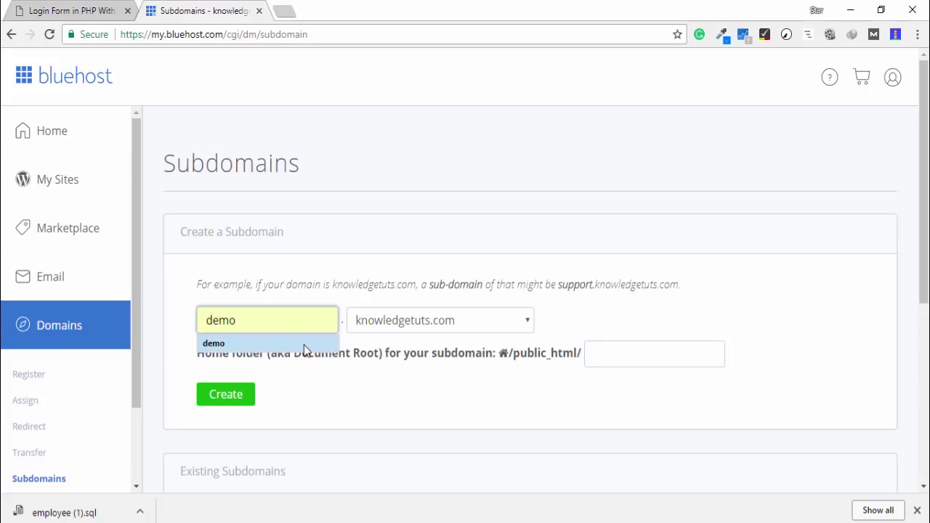
pyautogui.click(304, 345)
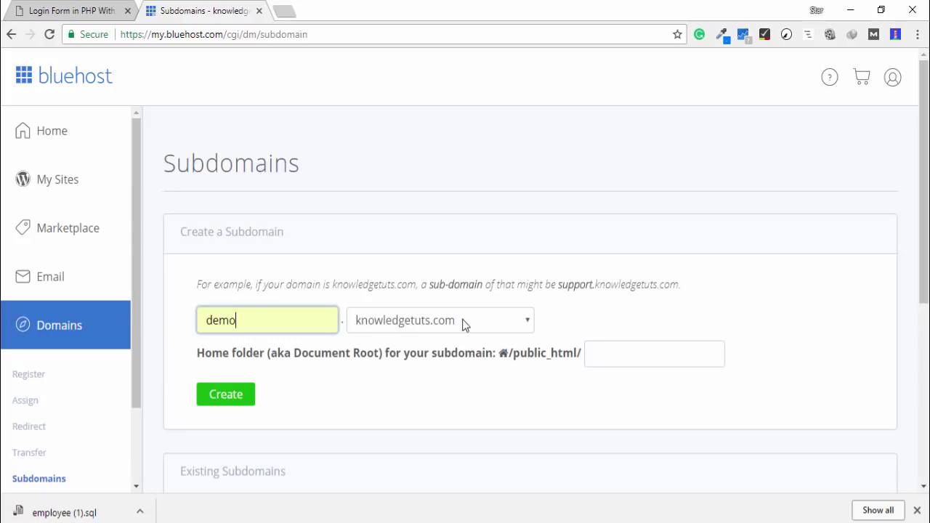
pyautogui.click(684, 329)
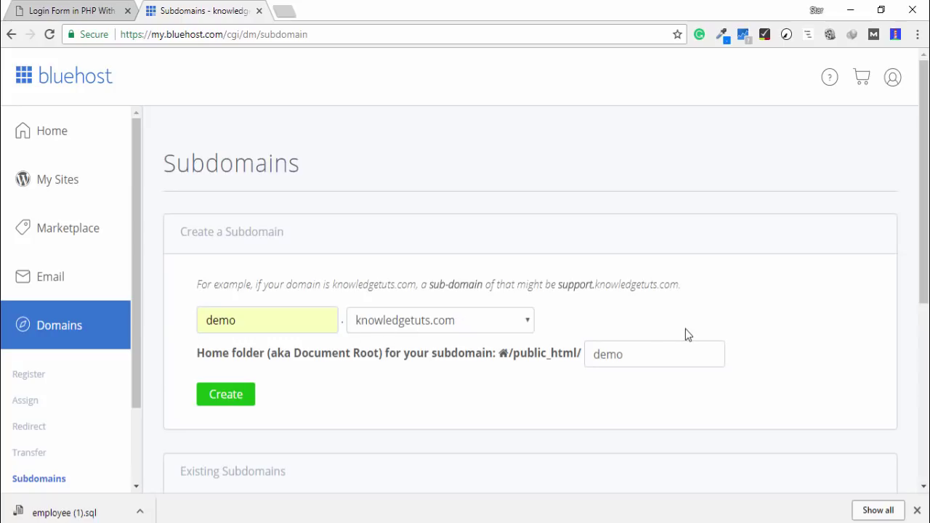
pyautogui.scroll(-1, 392, 349)
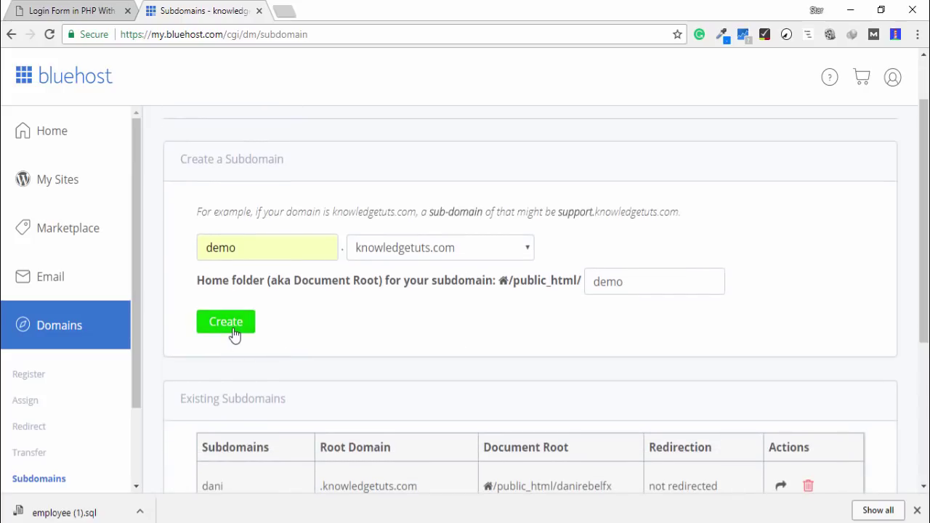
pyautogui.click(233, 332)
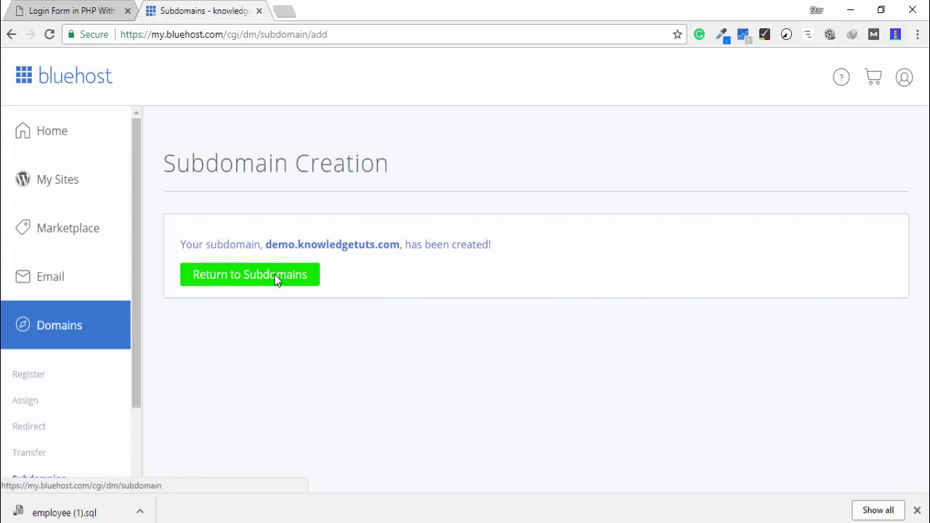
pyautogui.click(270, 280)
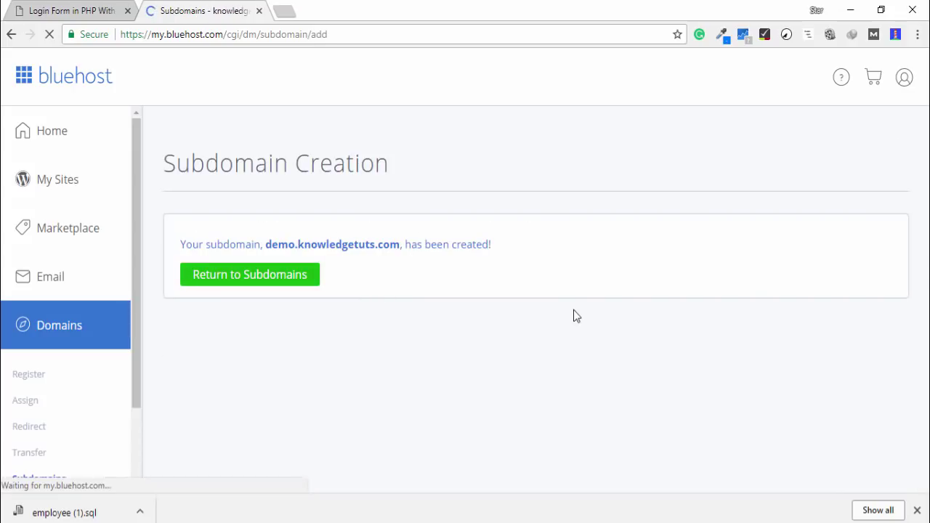
# Try loading demo.knowledgetuts.com in a new tab
pyautogui.scroll(-6, 573, 314)
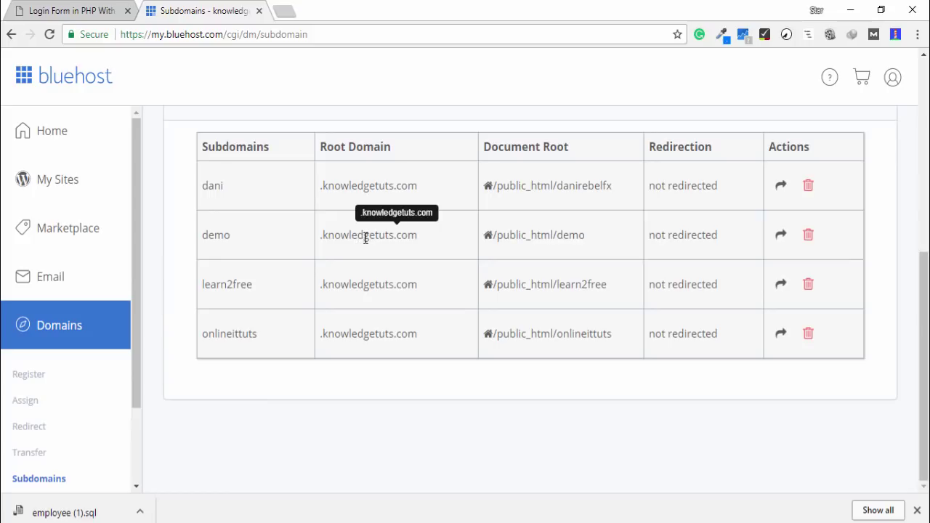
pyautogui.click(289, 12)
pyautogui.write('dom')
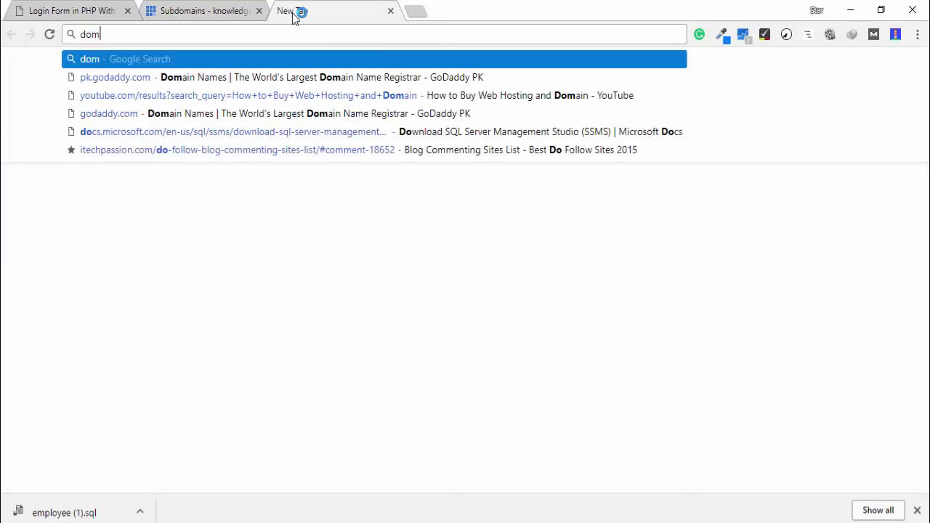
pyautogui.write('ain')
pyautogui.hotkey('ctrl', 'a')
pyautogui.write('demo')
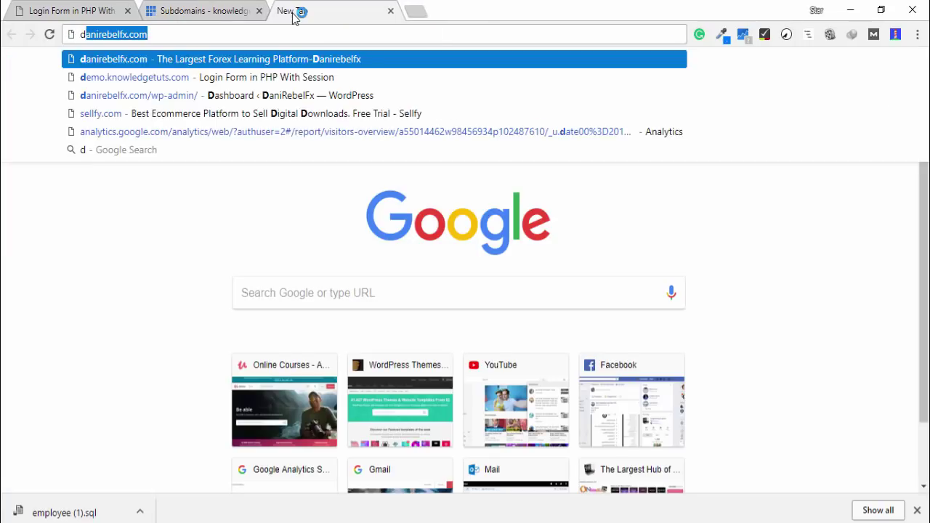
pyautogui.press('Return')
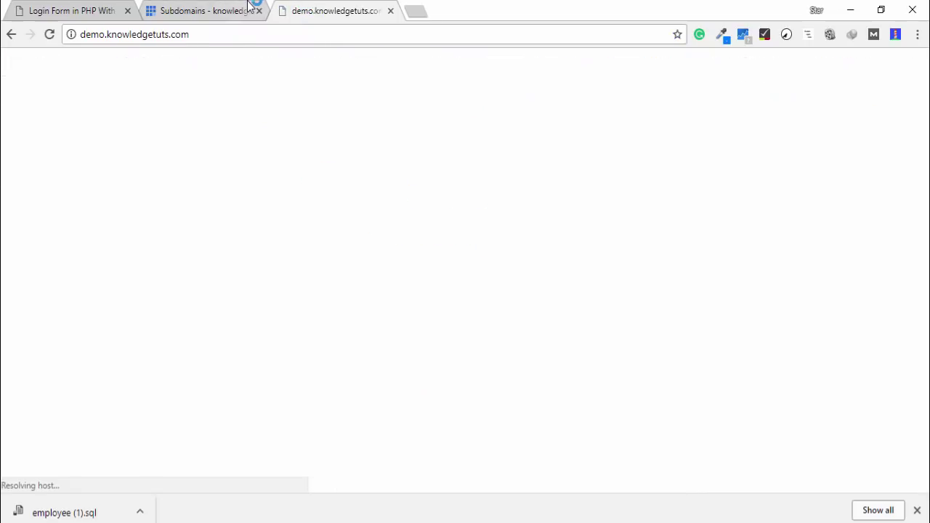
# Confirm the demo site isn't reachable yet, return to the subdomains list, and close the downloads bar
pyautogui.click(252, 8)
pyautogui.click(325, 9)
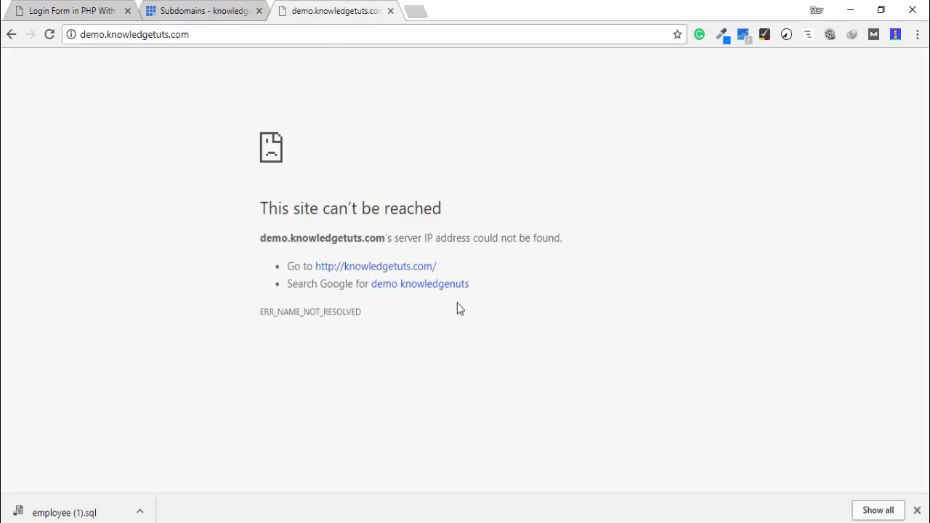
pyautogui.click(180, 9)
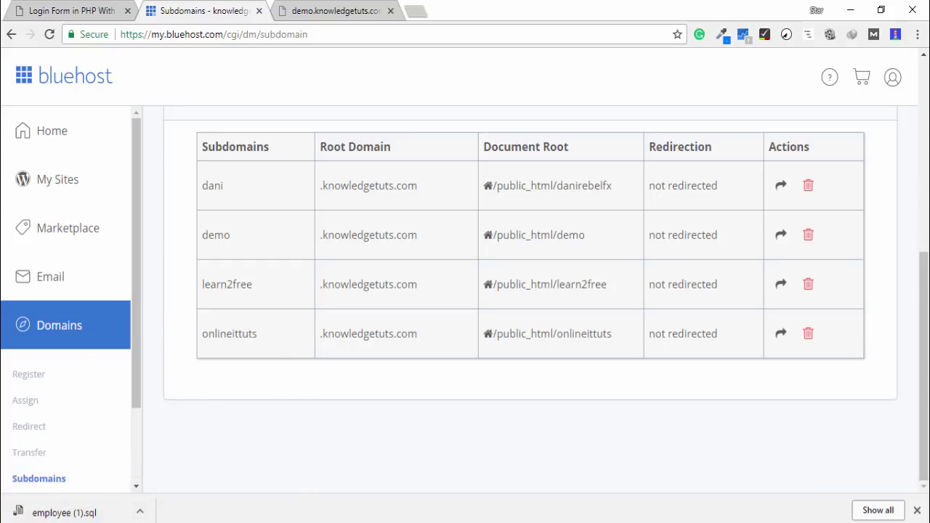
pyautogui.click(917, 511)
pyautogui.scroll(-2, 26, 465)
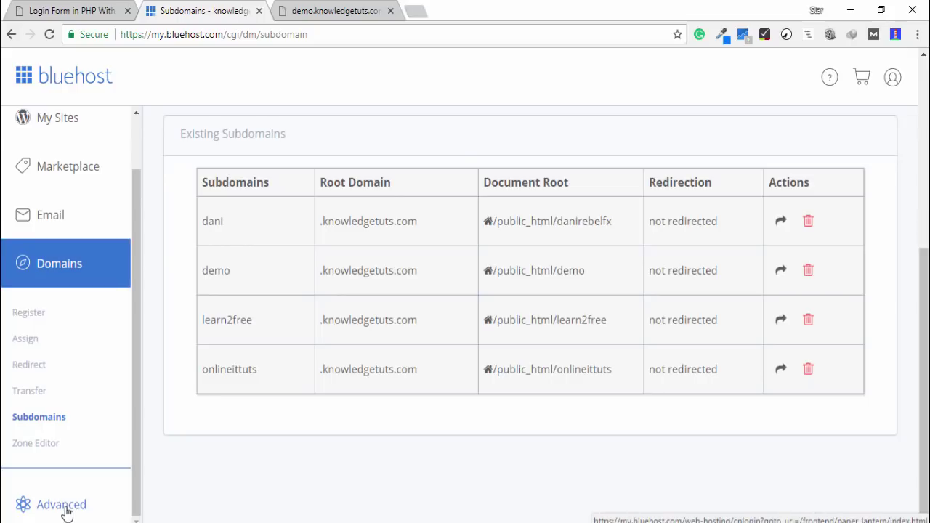
# From cPanel's Advanced tools, launch File Manager in a new tab and switch to it
pyautogui.click(71, 512)
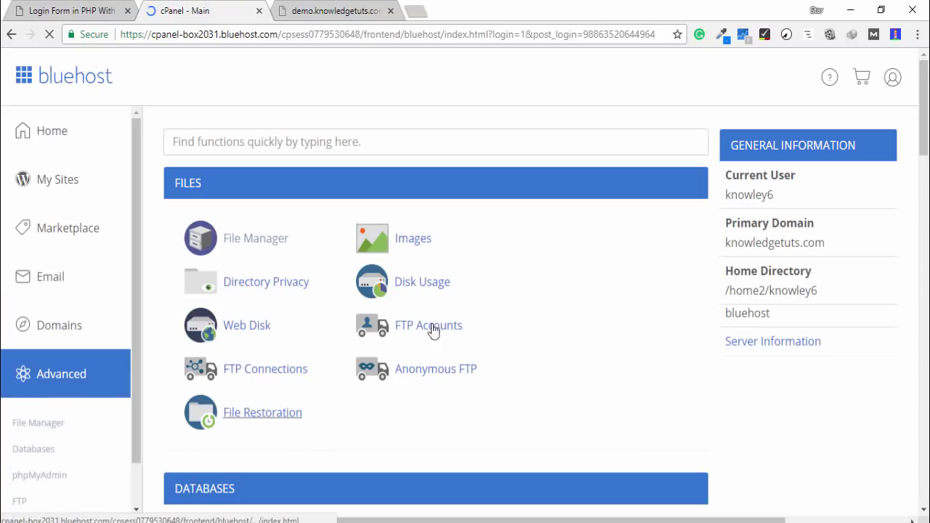
pyautogui.scroll(-3, 508, 294)
pyautogui.scroll(2, 509, 294)
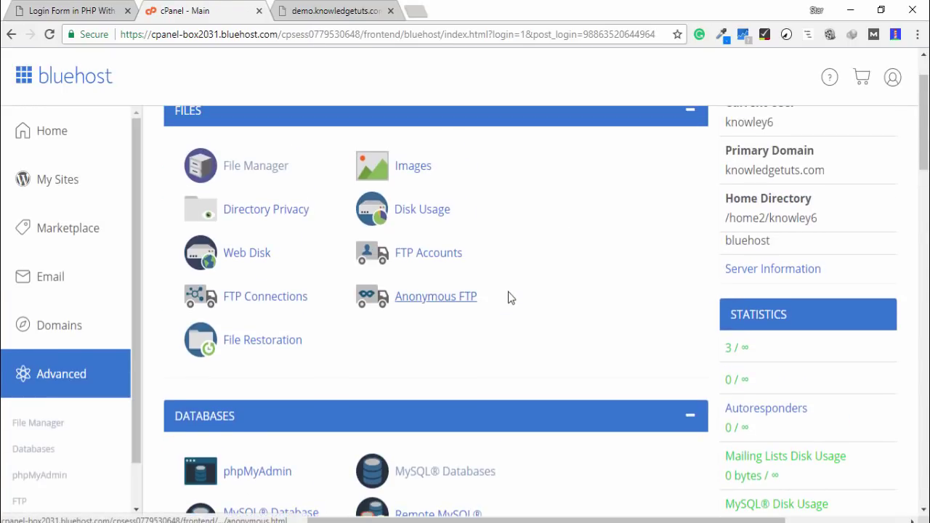
pyautogui.rightClick(254, 164)
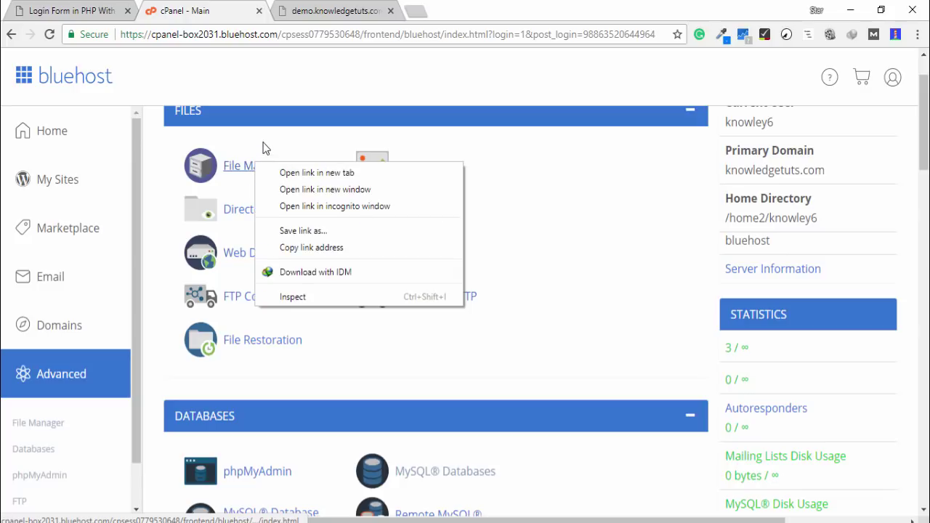
pyautogui.click(264, 148)
pyautogui.rightClick(257, 165)
pyautogui.click(259, 173)
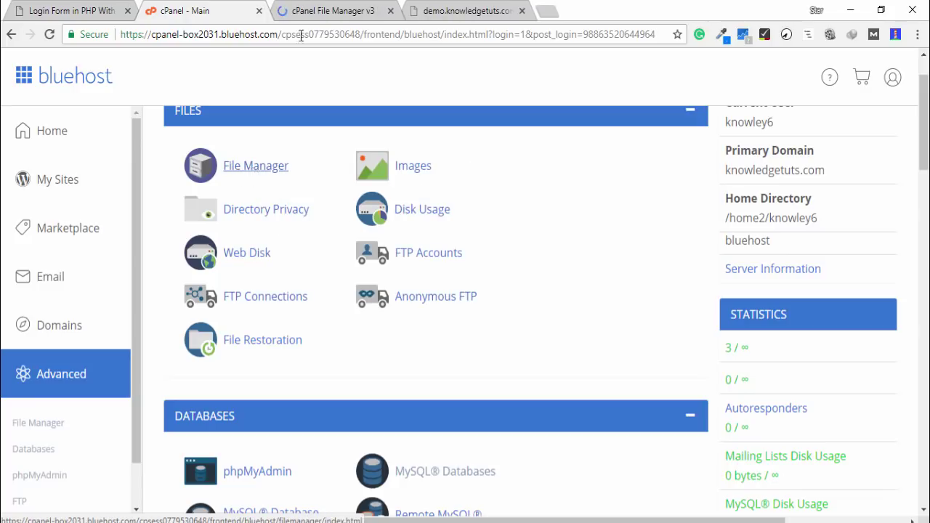
pyautogui.click(318, 10)
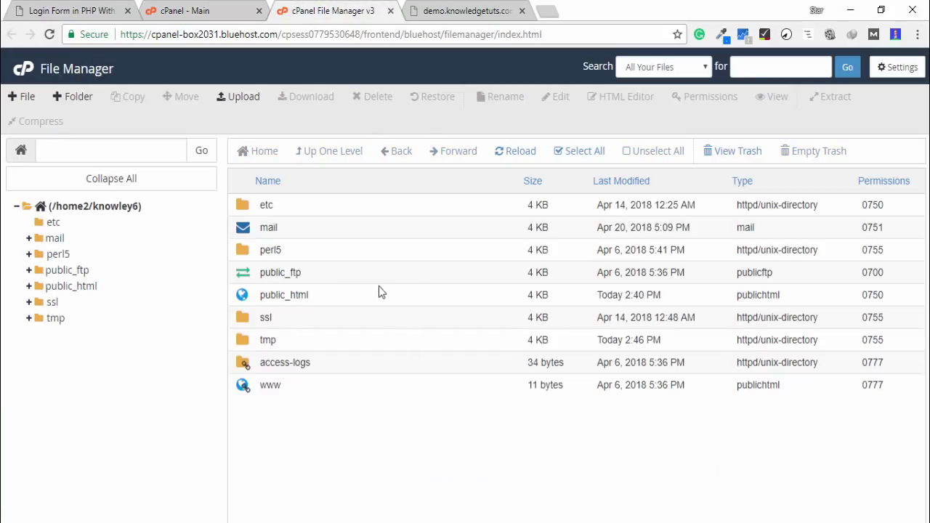
# Open the public_html/demo folder and refresh its file listing
pyautogui.click(69, 287)
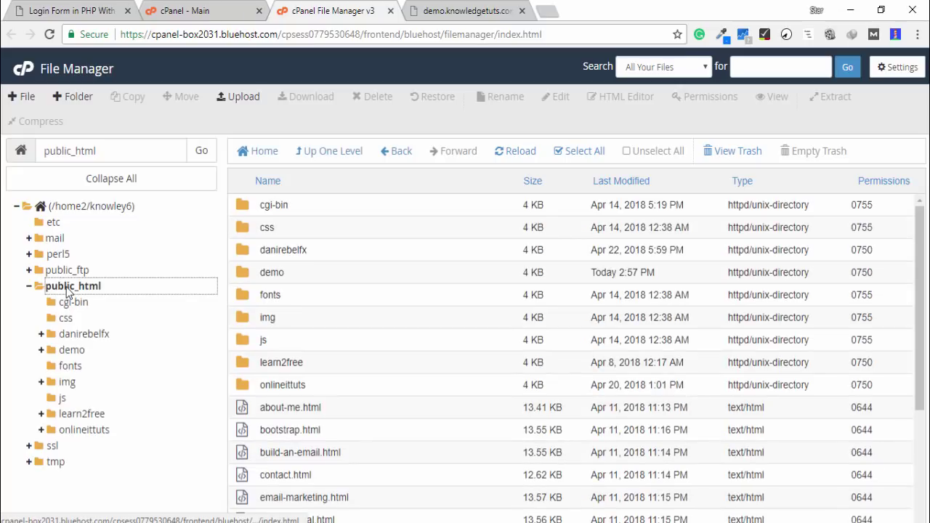
pyautogui.click(244, 274)
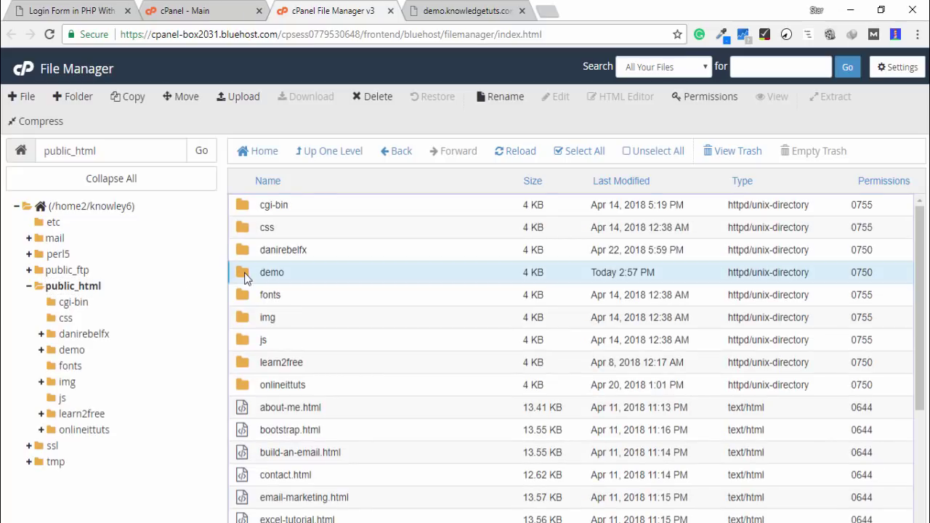
pyautogui.doubleClick(244, 272)
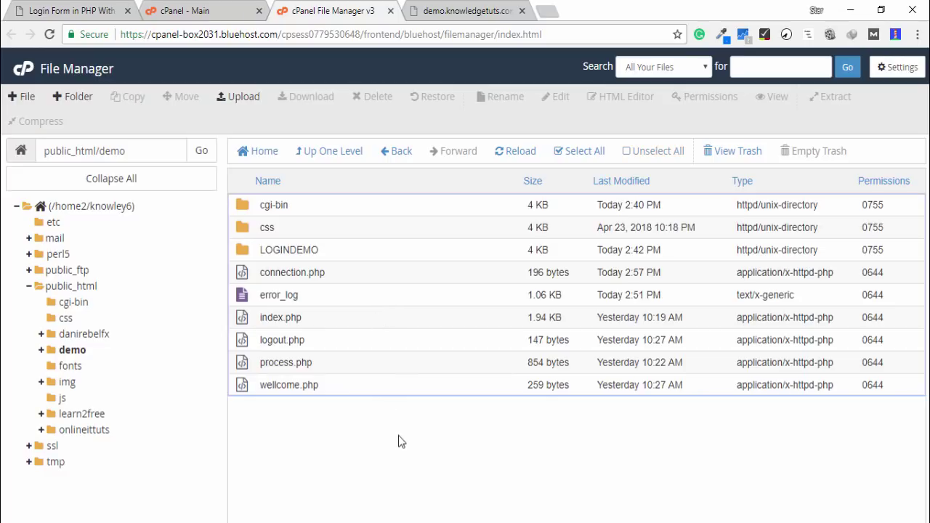
pyautogui.moveTo(255, 204); pyautogui.dragTo(296, 386)
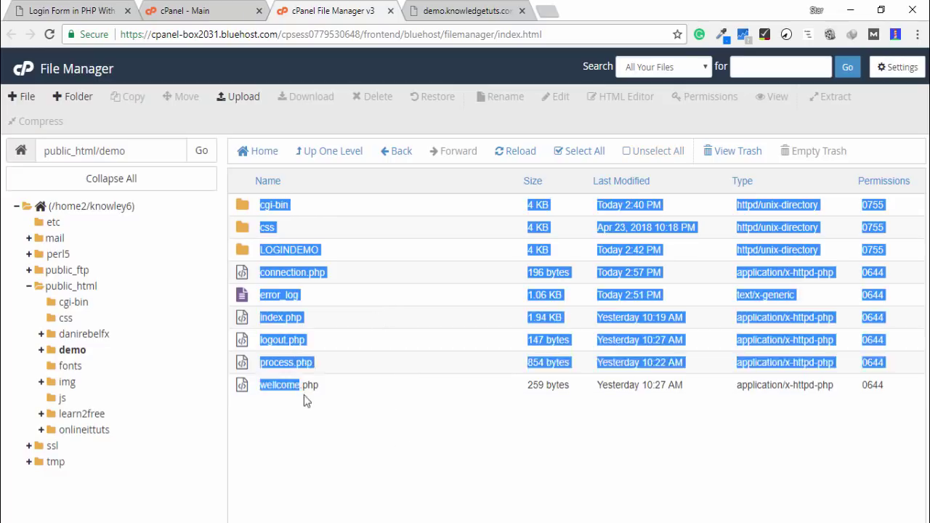
pyautogui.click(317, 390)
pyautogui.moveTo(256, 202); pyautogui.dragTo(322, 382)
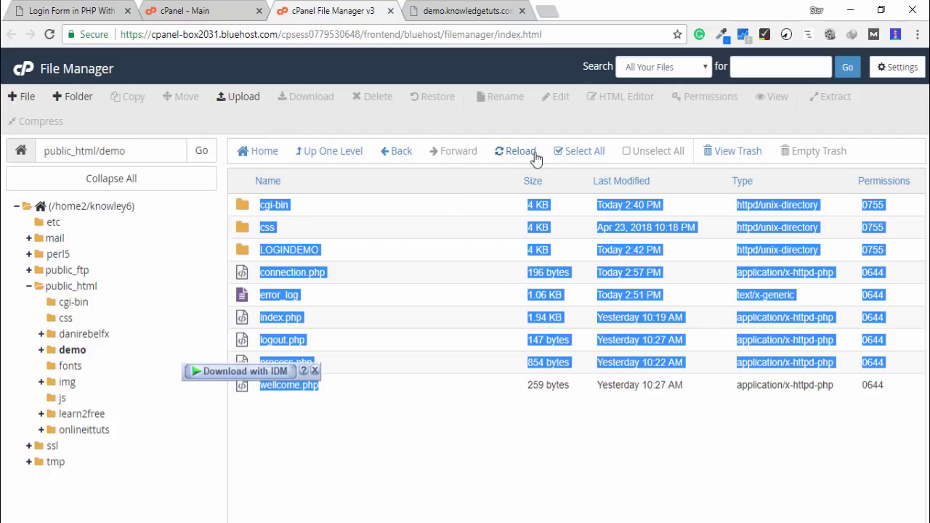
pyautogui.click(513, 151)
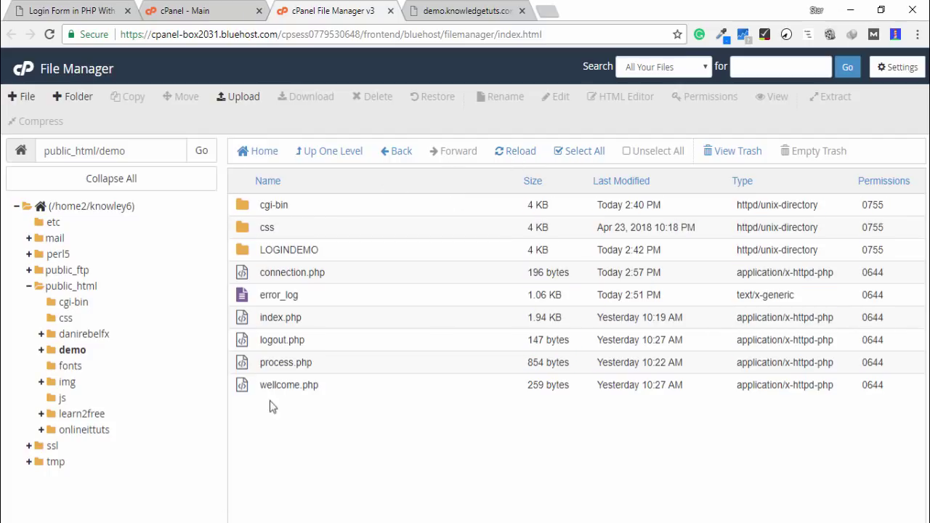
# Trash the files wellcome.php, error_log and connection.php
pyautogui.click(297, 386)
pyautogui.hotkey('shift', 'Up')
pyautogui.hotkey('shift', 'Up')
pyautogui.hotkey('shift', 'Up')
pyautogui.hotkey('shift', 'Up')
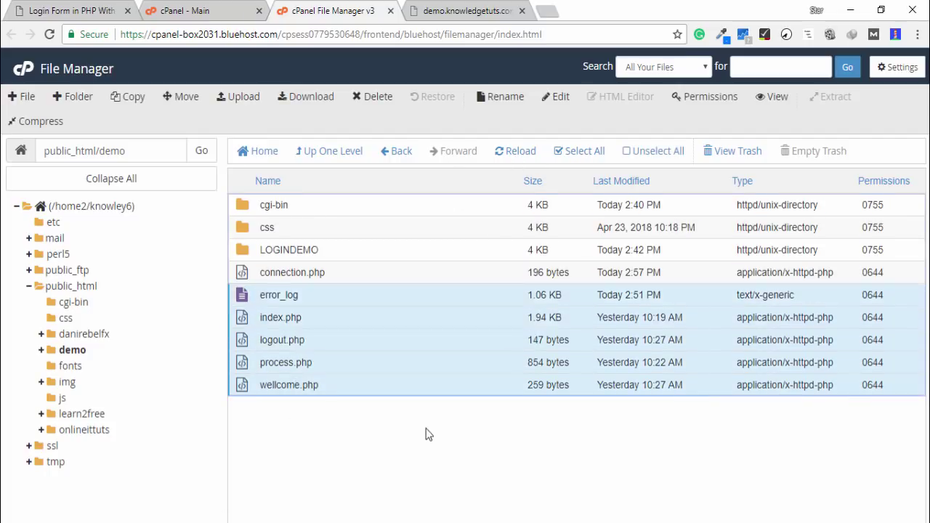
pyautogui.hotkey('shift', 'Up')
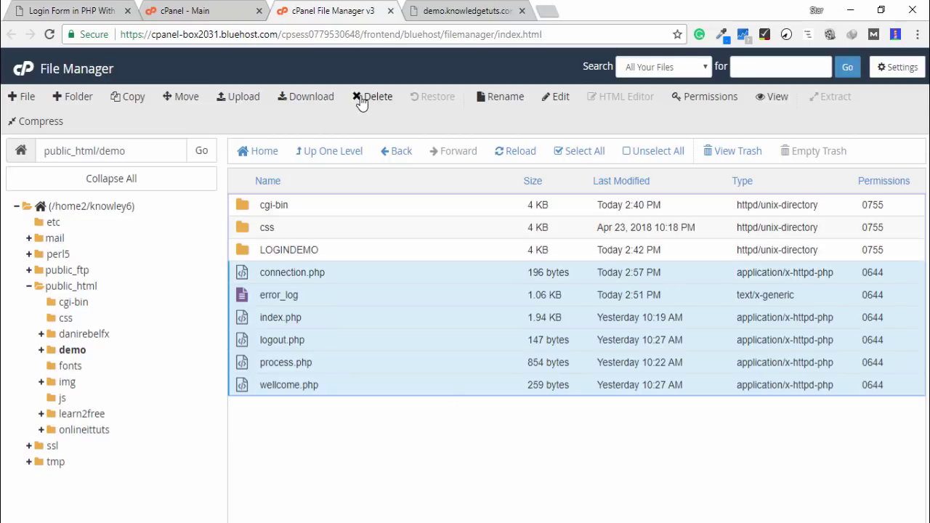
pyautogui.click(359, 97)
pyautogui.click(578, 360)
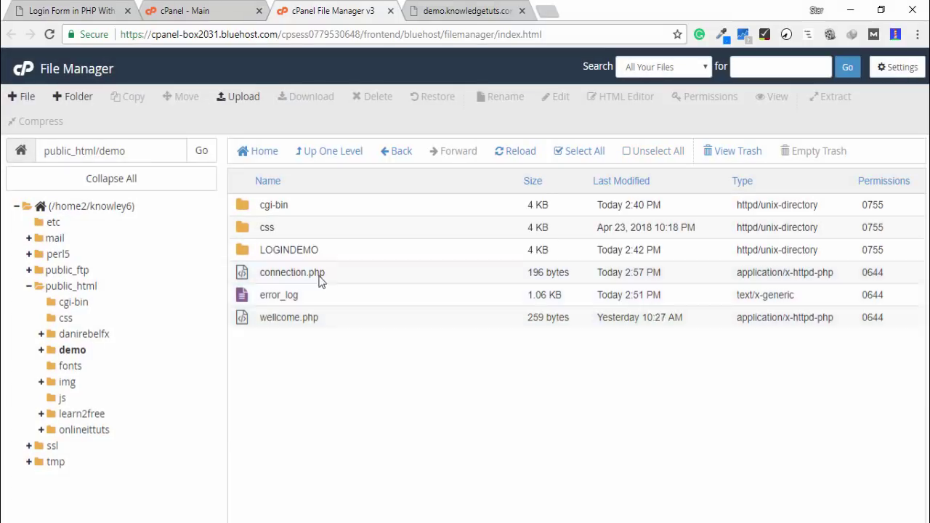
# Trash the cgi-bin, css and LOGINDEMO folders, leaving demo empty
pyautogui.click(307, 248)
pyautogui.hotkey('shift', 'Up')
pyautogui.hotkey('shift', 'Up')
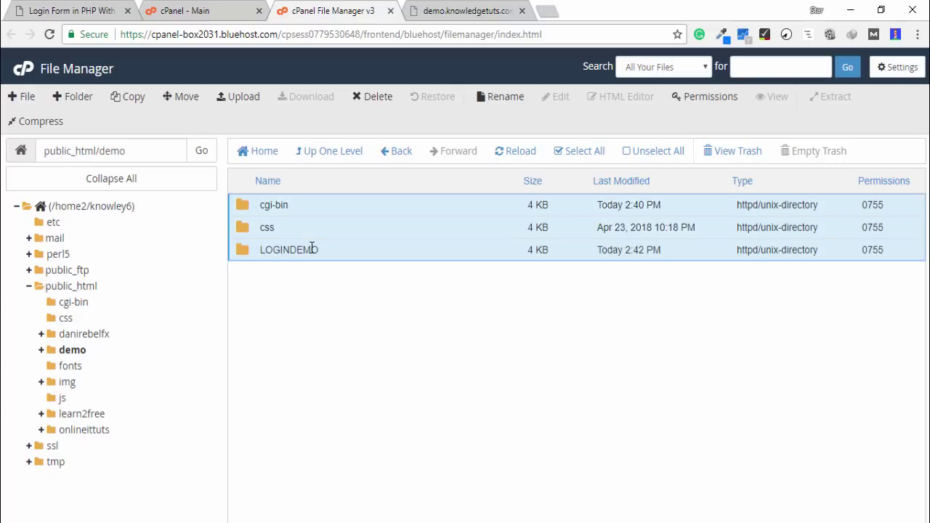
pyautogui.click(373, 96)
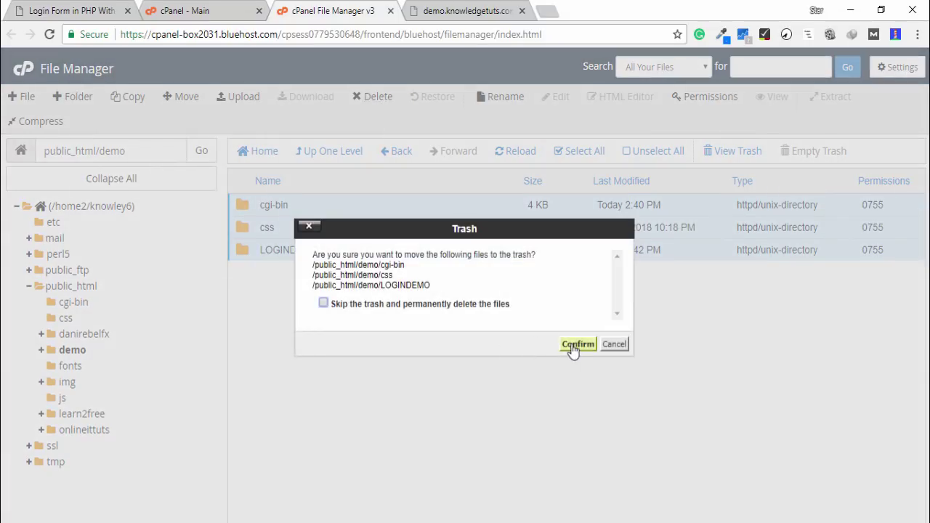
pyautogui.click(575, 345)
pyautogui.click(73, 351)
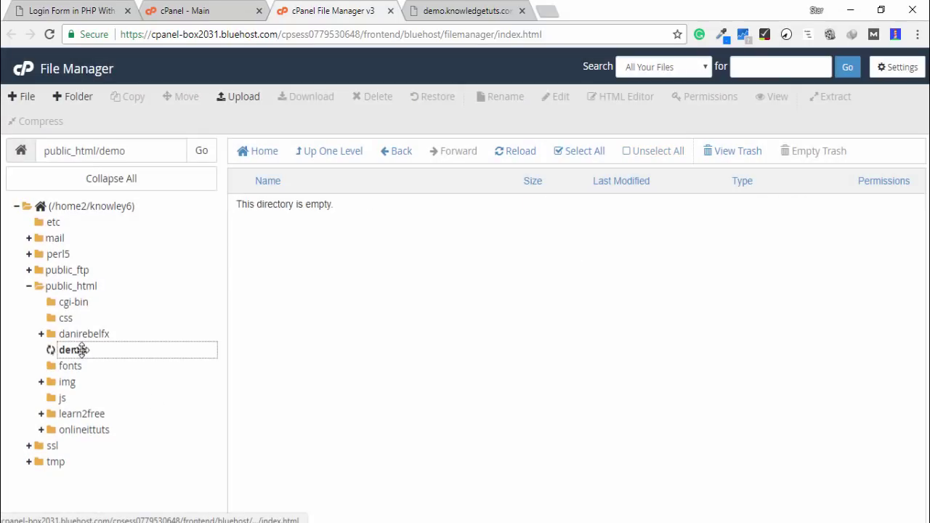
# Reload demo.knowledgetuts.com to see 403 Forbidden, then select the LOGINDEMO zip in local htdocs
pyautogui.click(447, 10)
pyautogui.press('Return')
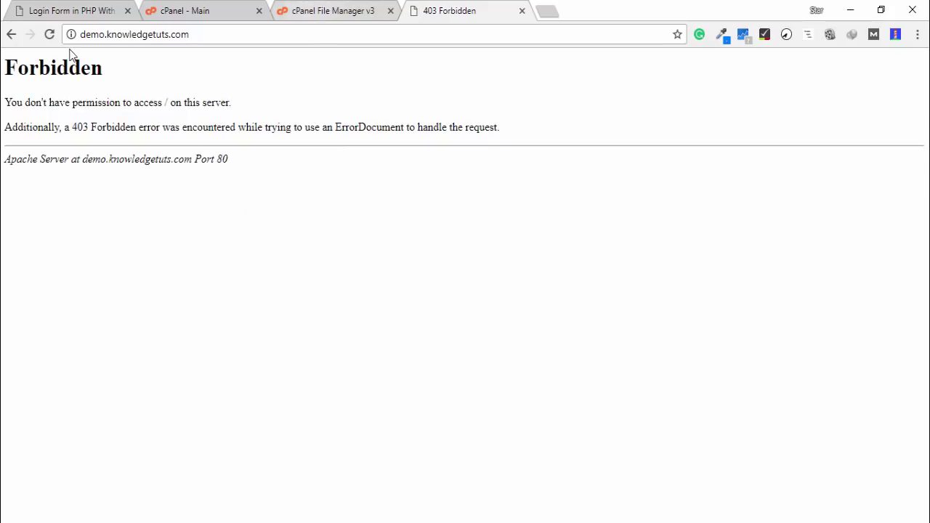
pyautogui.click(294, 10)
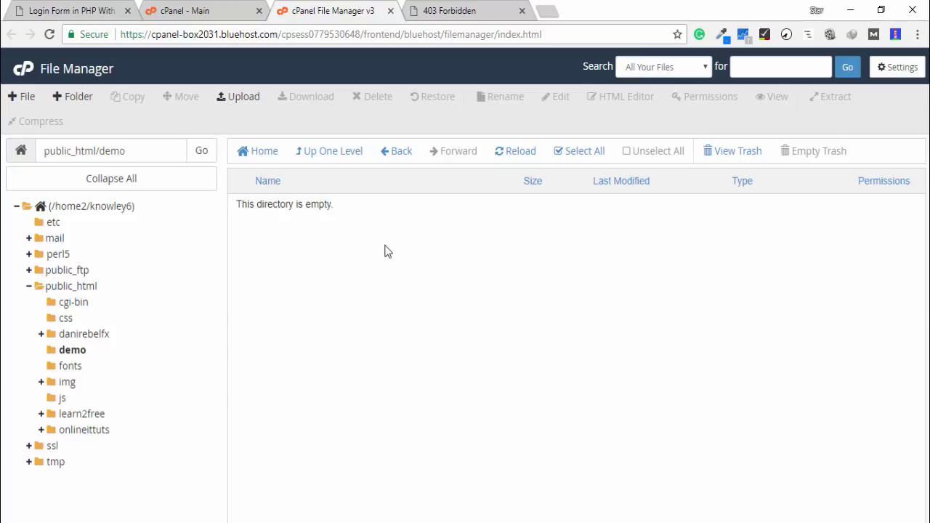
pyautogui.click(379, 522)
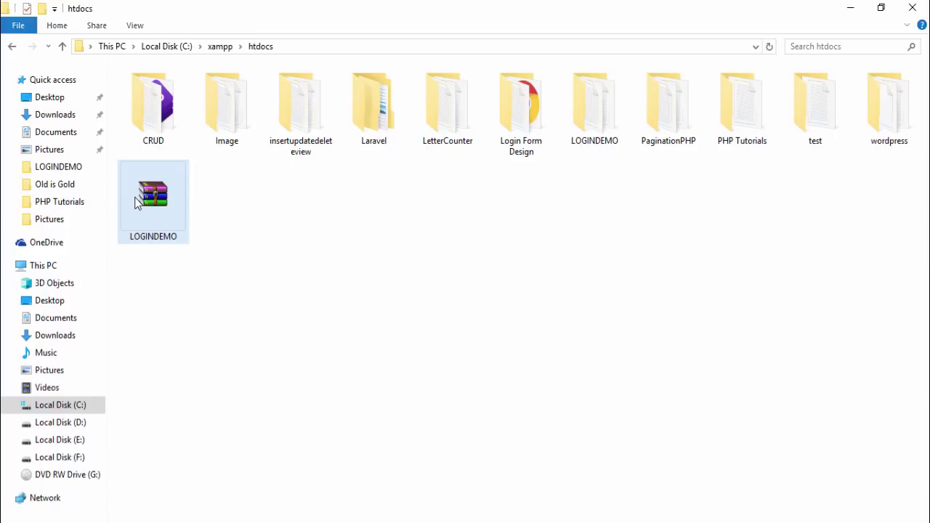
pyautogui.moveTo(138, 202); pyautogui.dragTo(203, 227)
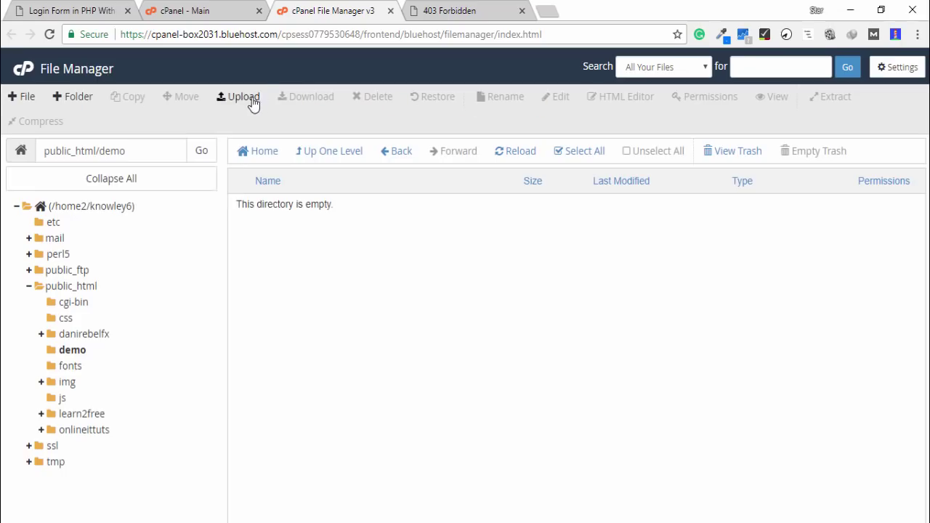
# Upload LOGINDEMO.zip from C:\xampp\htdocs into public_html/demo, then return to the folder listing
pyautogui.click(240, 97)
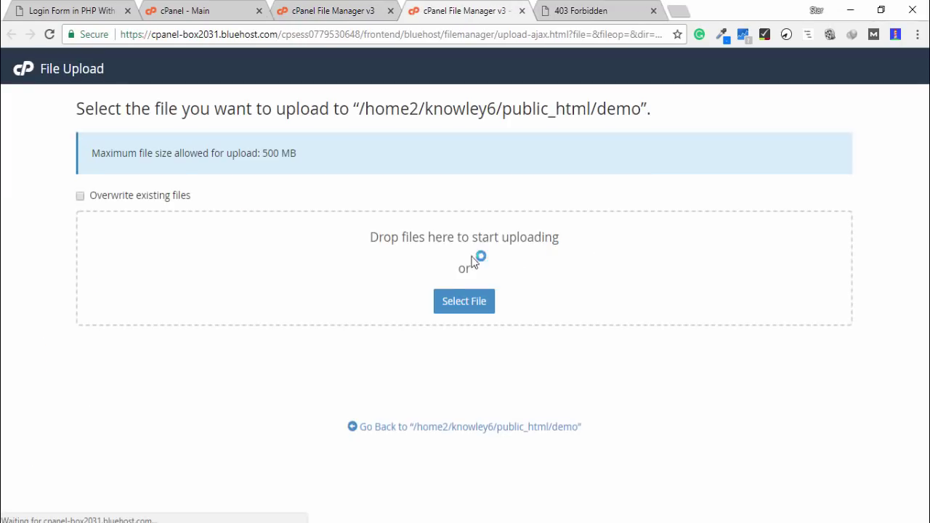
pyautogui.click(560, 234)
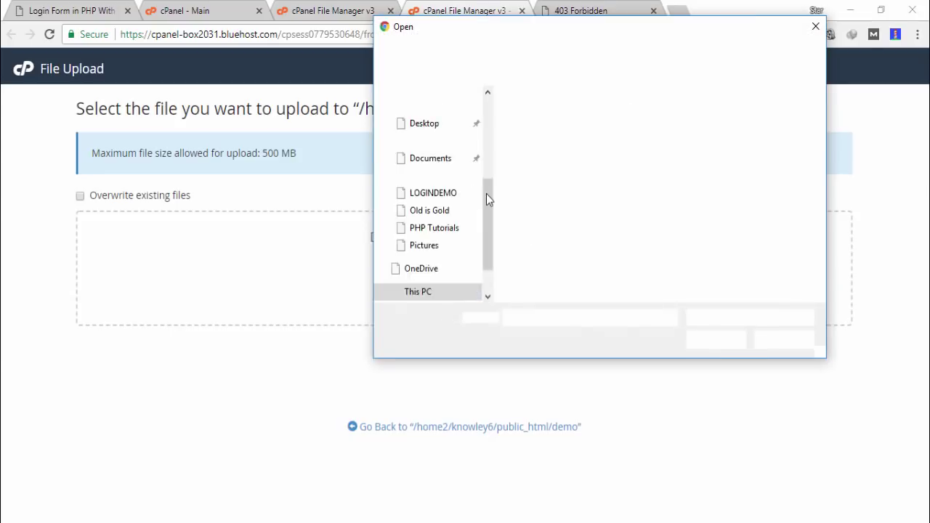
pyautogui.hotkey('alt', 'Tab')
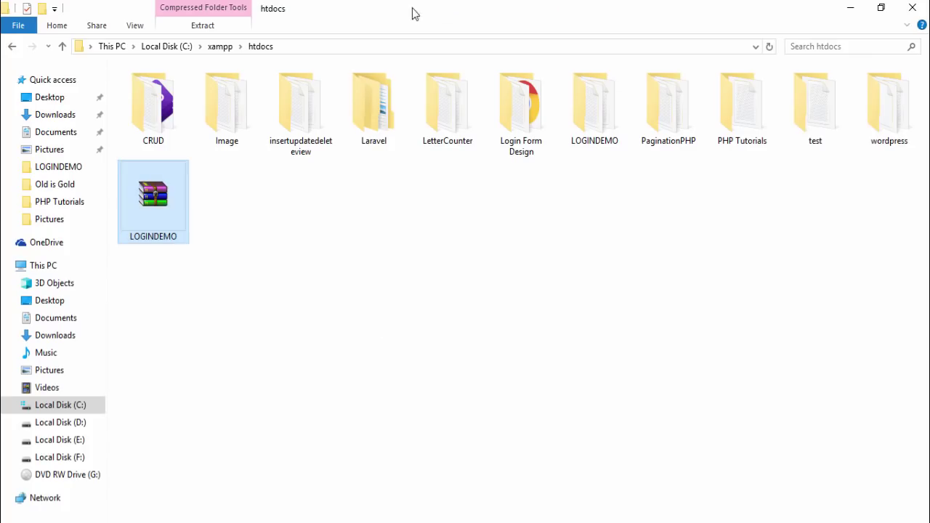
pyautogui.click(427, 47)
pyautogui.hotkey('ctrl', 'c')
pyautogui.hotkey('alt', 'Tab')
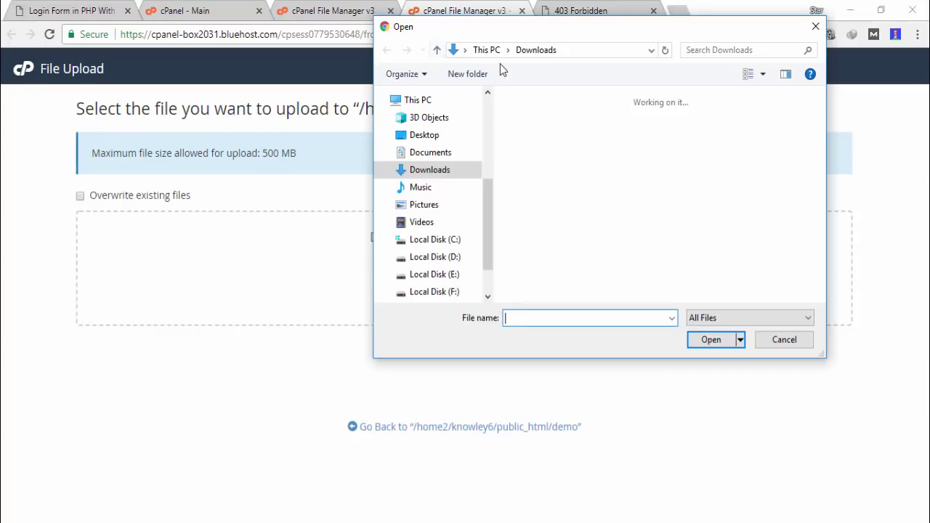
pyautogui.click(588, 46)
pyautogui.hotkey('ctrl', 'v')
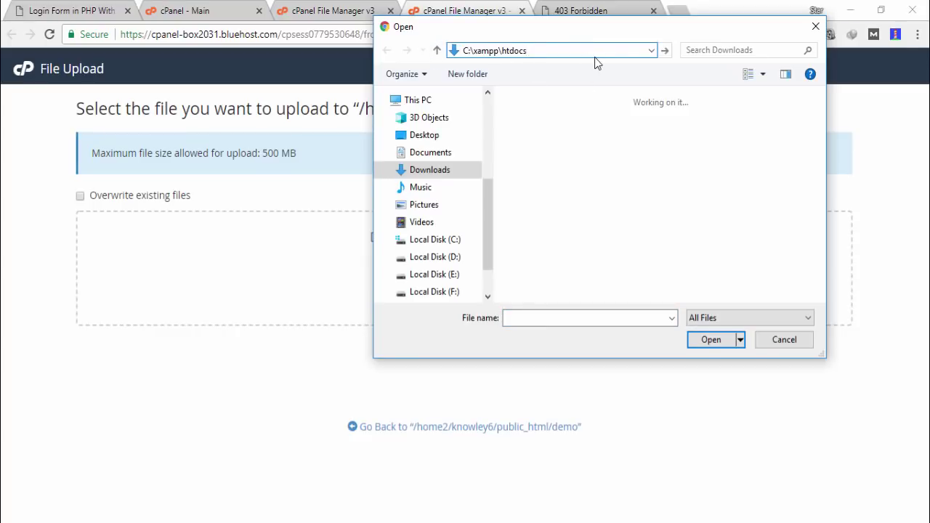
pyautogui.press('Return')
pyautogui.click(547, 283)
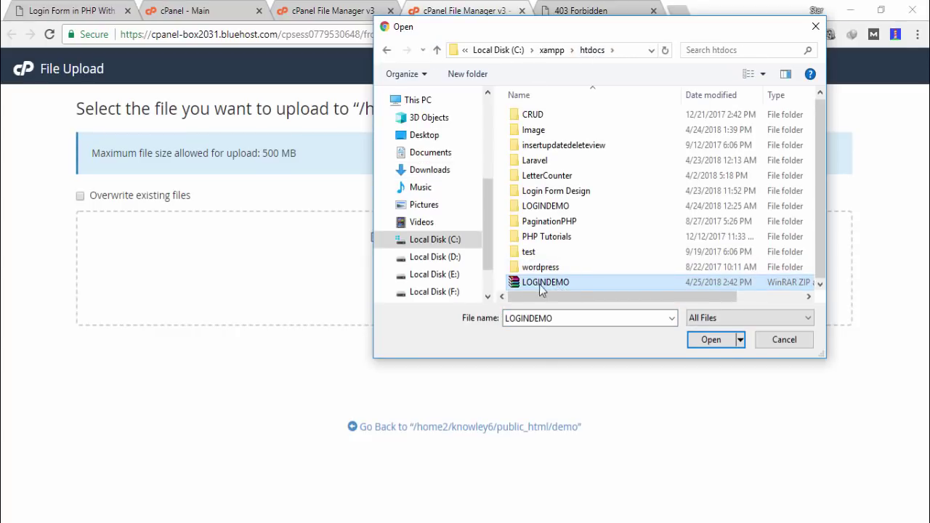
pyautogui.click(723, 342)
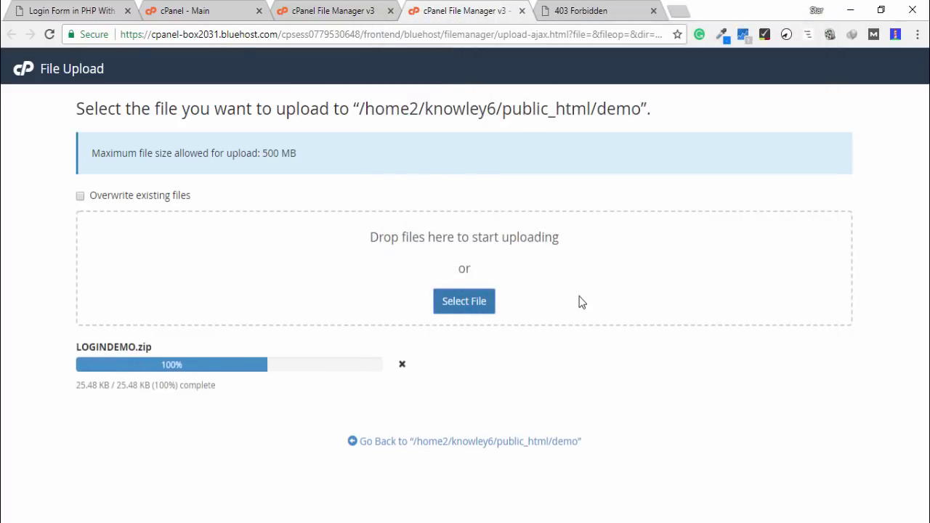
pyautogui.click(520, 441)
# Extract LOGINDEMO.zip into public_html/demo and trash the zip archive
pyautogui.rightClick(314, 207)
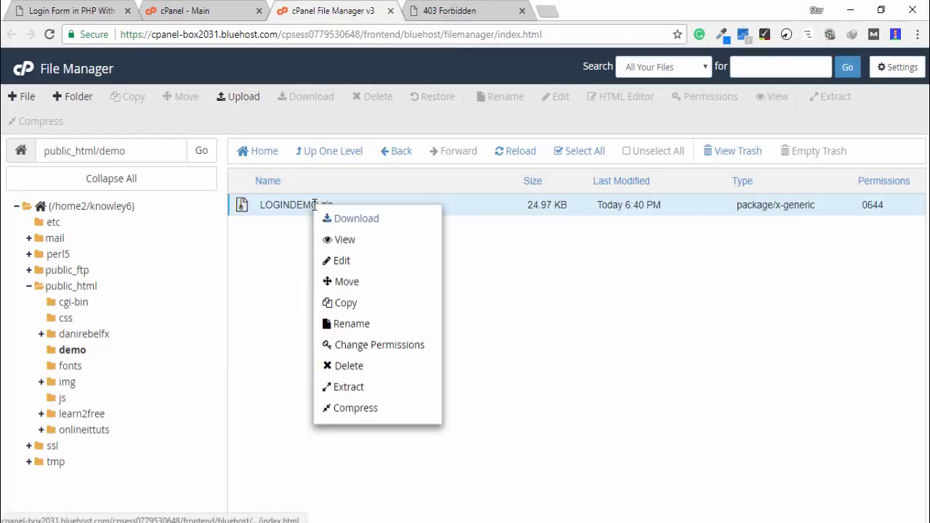
pyautogui.click(357, 386)
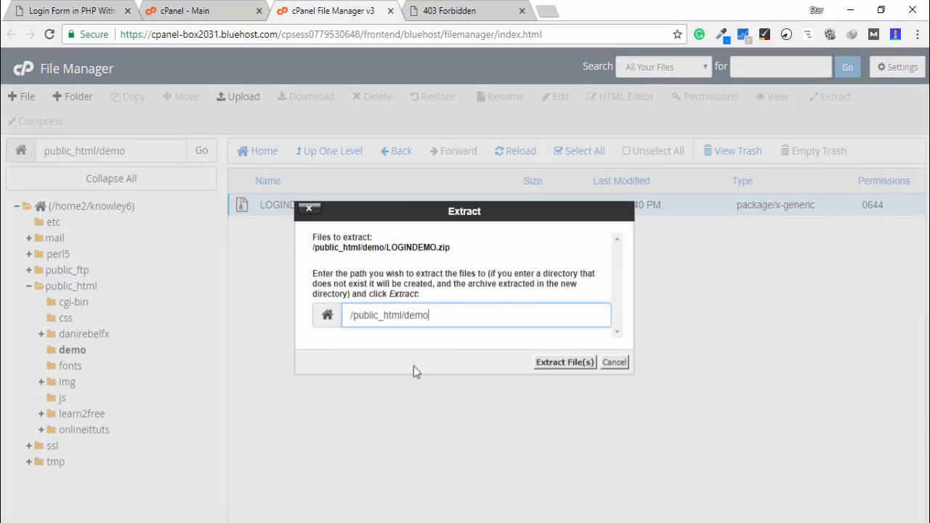
pyautogui.click(553, 361)
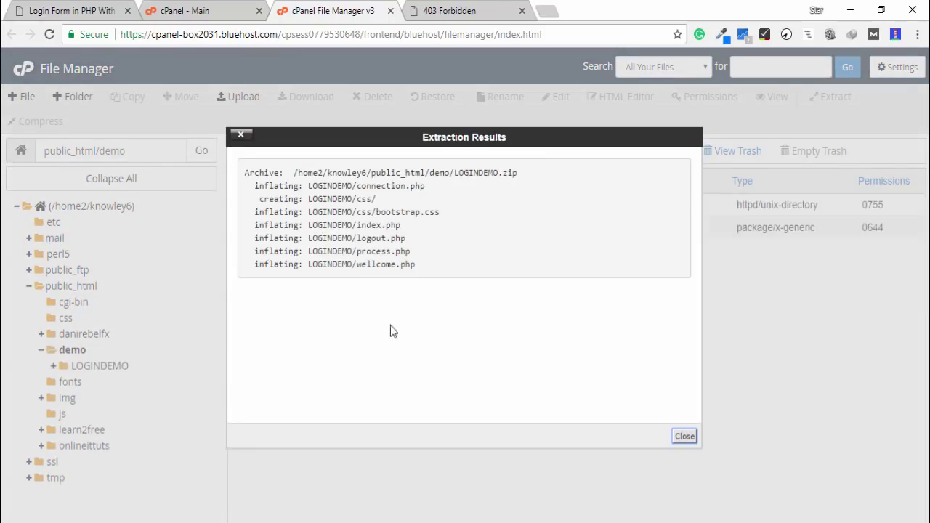
pyautogui.click(684, 436)
pyautogui.click(287, 234)
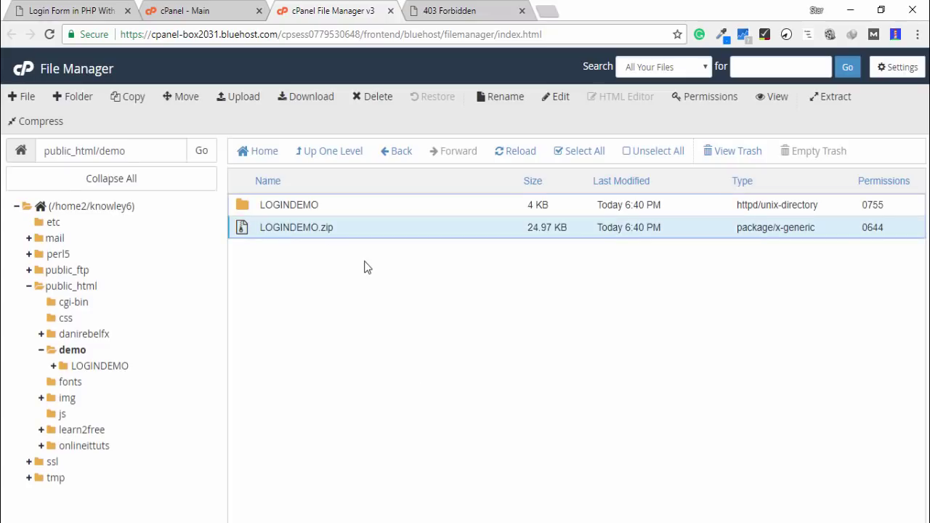
pyautogui.press('Delete')
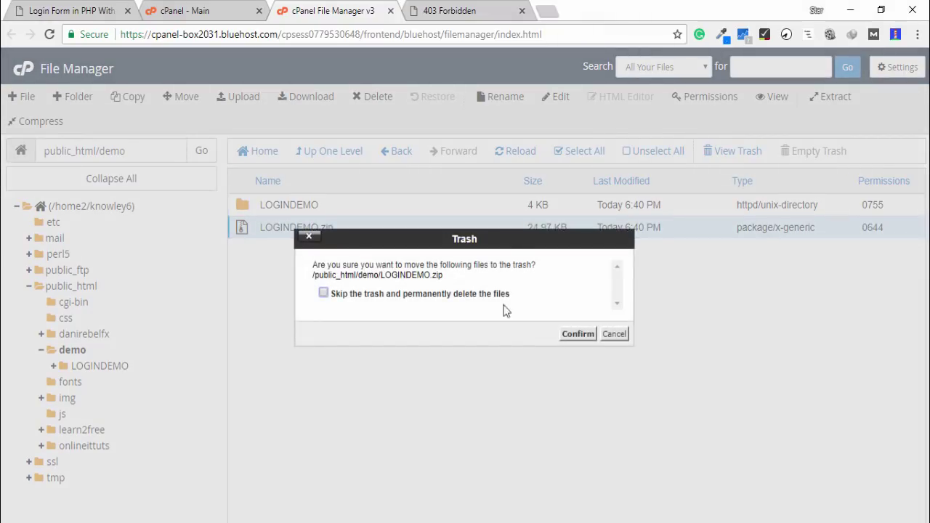
pyautogui.click(569, 336)
# Move all six items from LOGINDEMO up into /public_html/demo/
pyautogui.doubleClick(289, 206)
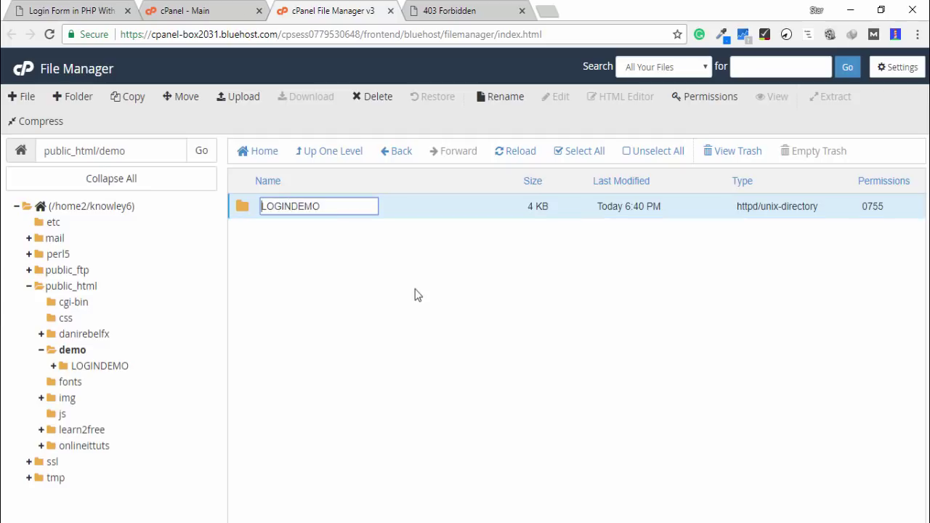
pyautogui.click(417, 293)
pyautogui.doubleClick(244, 204)
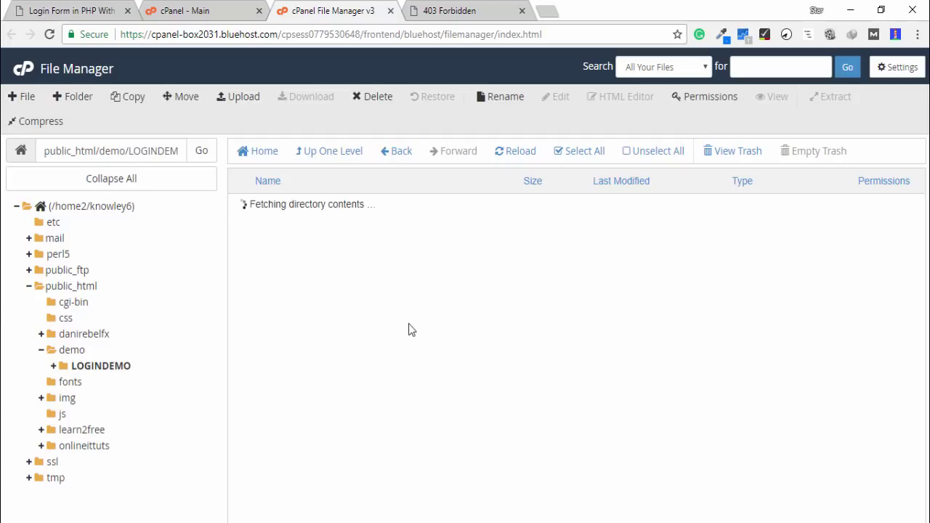
pyautogui.hotkey('shift', 'Down')
pyautogui.hotkey('shift', 'Down')
pyautogui.hotkey('shift', 'Down')
pyautogui.hotkey('shift', 'Down')
pyautogui.hotkey('shift', 'Down')
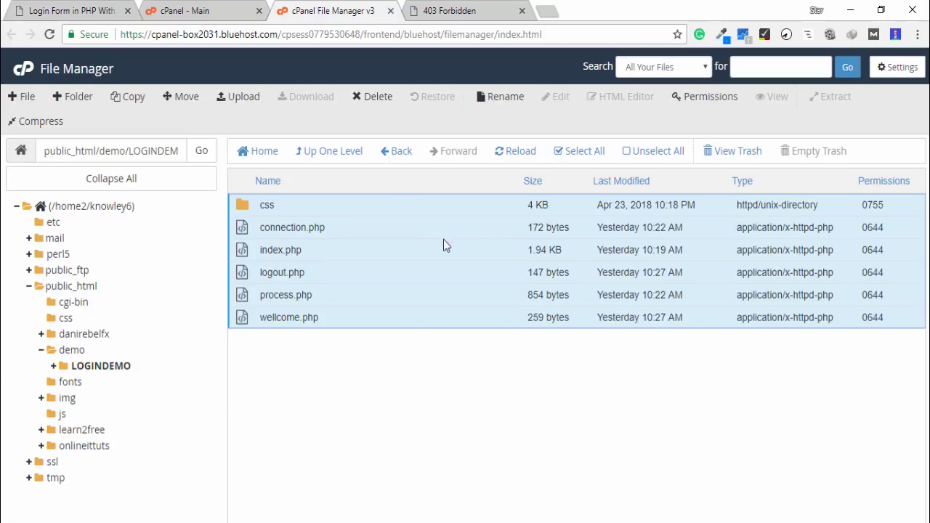
pyautogui.click(185, 98)
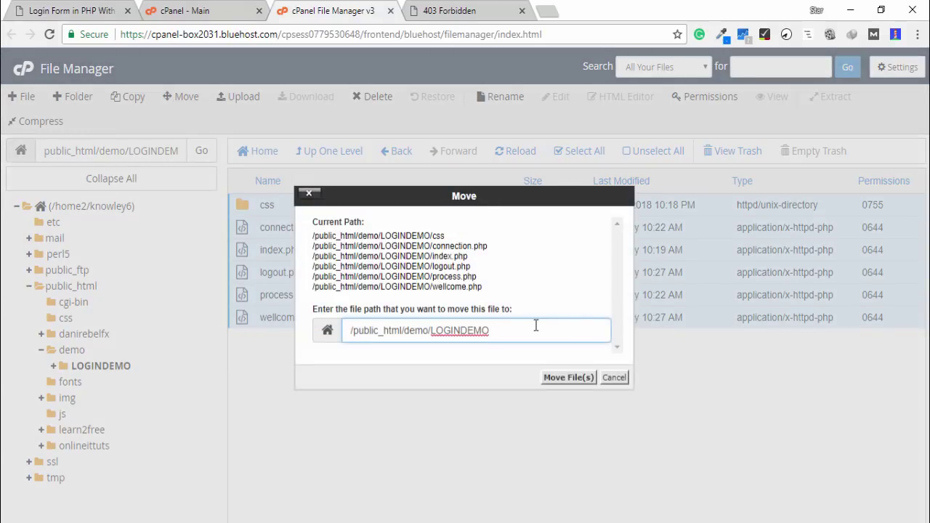
pyautogui.hotkey('ctrl', 'BackSpace')
pyautogui.click(585, 374)
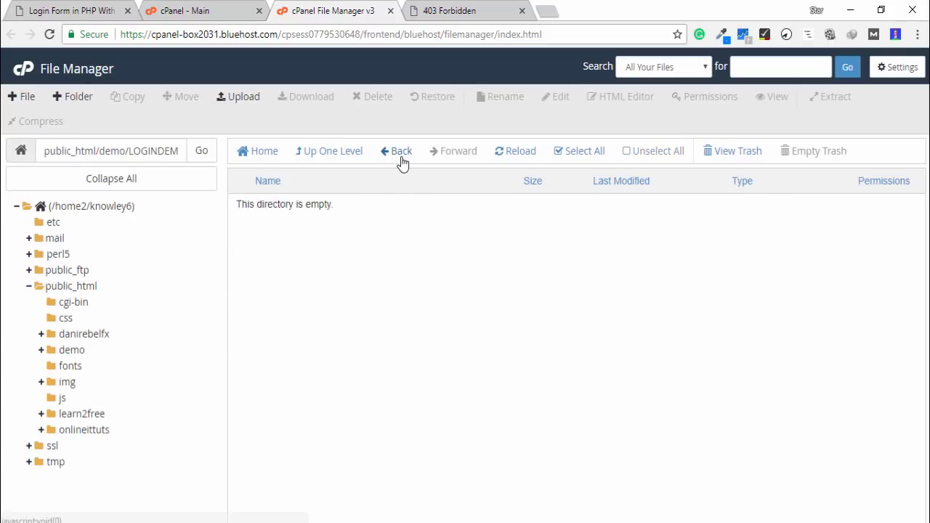
pyautogui.click(398, 154)
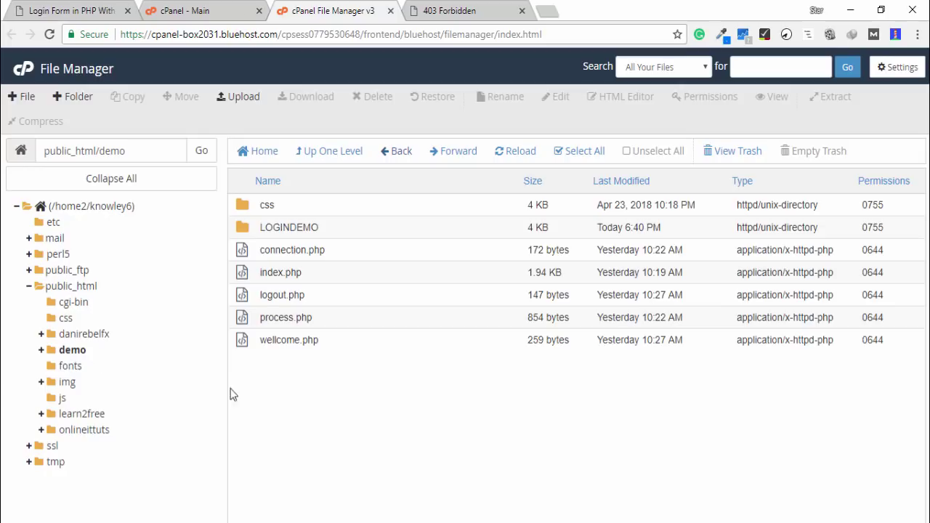
# Reload demo.knowledgetuts.com so the Login Form in PHP page appears instead of 403 Forbidden
pyautogui.click(472, 12)
pyautogui.click(434, 29)
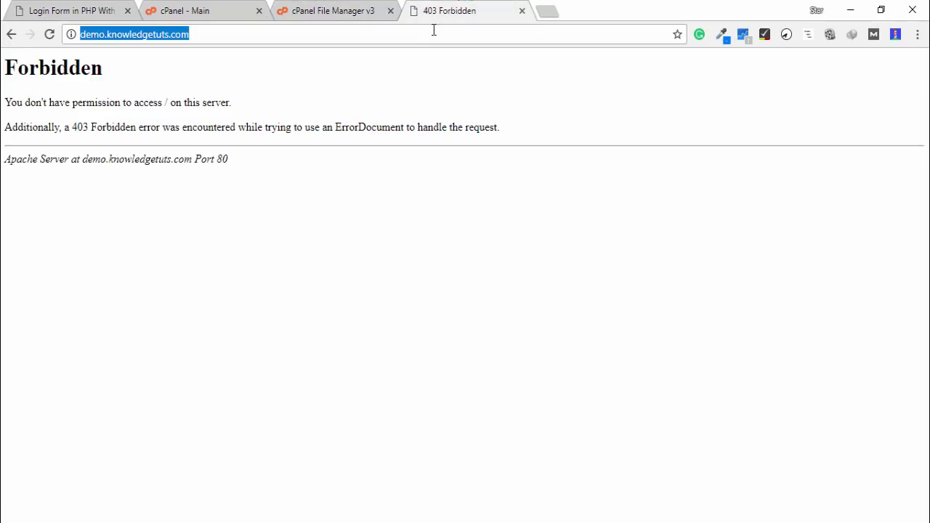
pyautogui.press('Return')
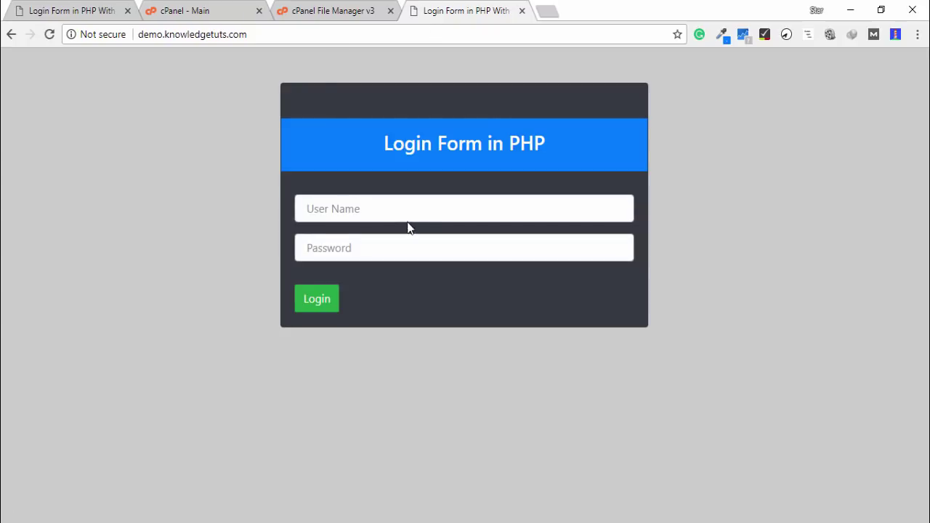
pyautogui.click(404, 215)
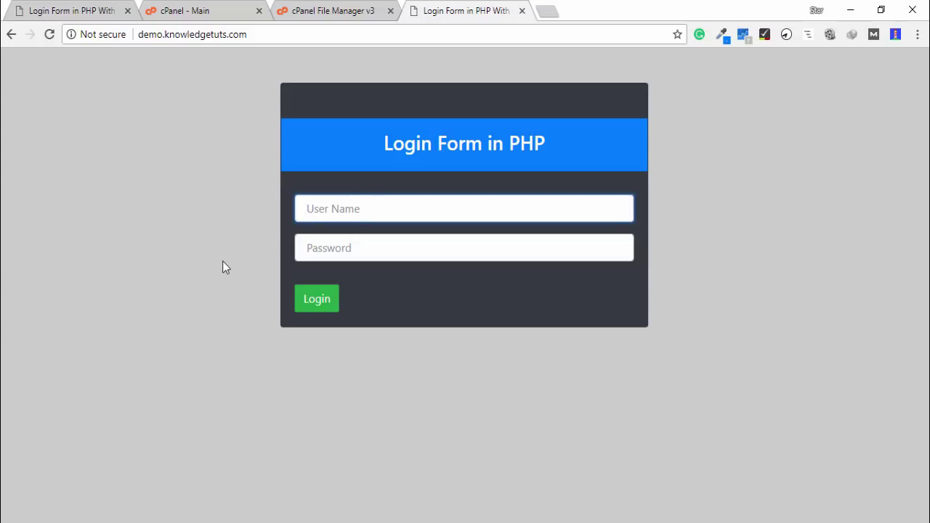
pyautogui.click(312, 14)
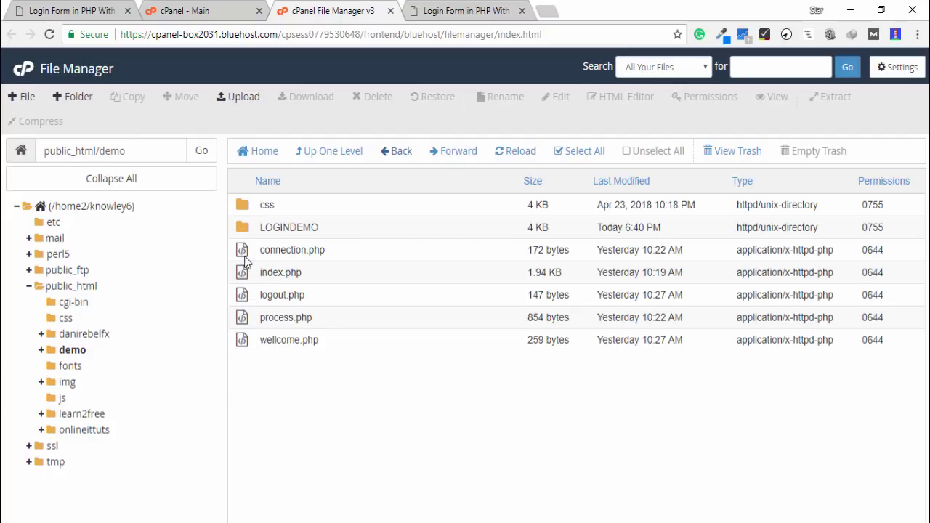
# Create a new MySQL database named demo in MySQL Databases
pyautogui.click(201, 12)
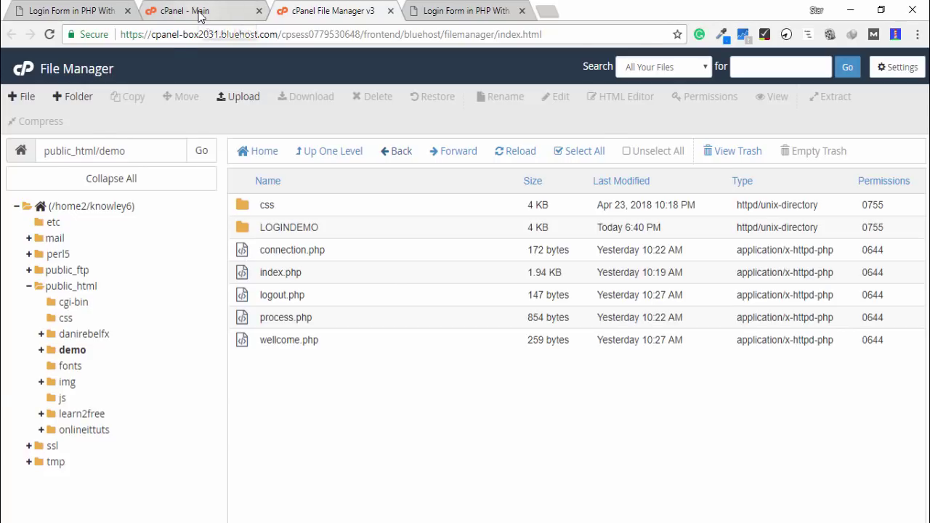
pyautogui.scroll(-2, 451, 369)
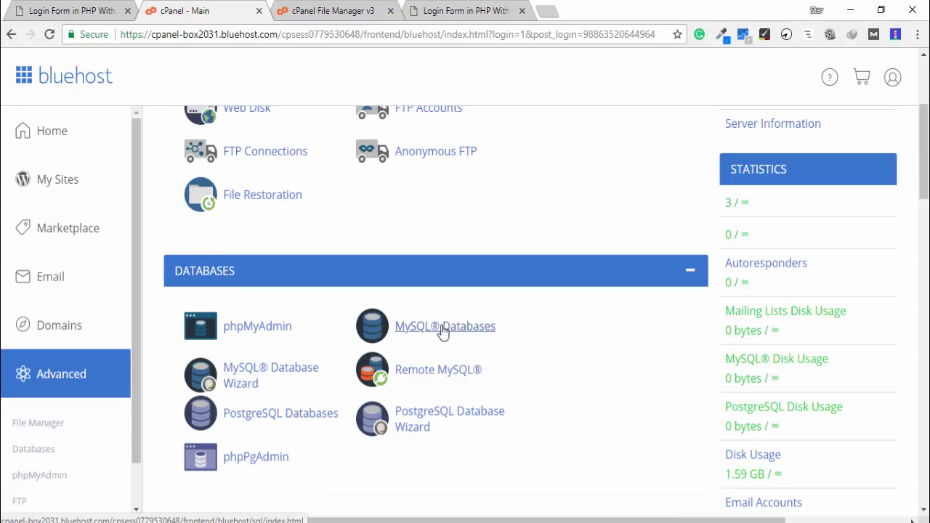
pyautogui.click(443, 328)
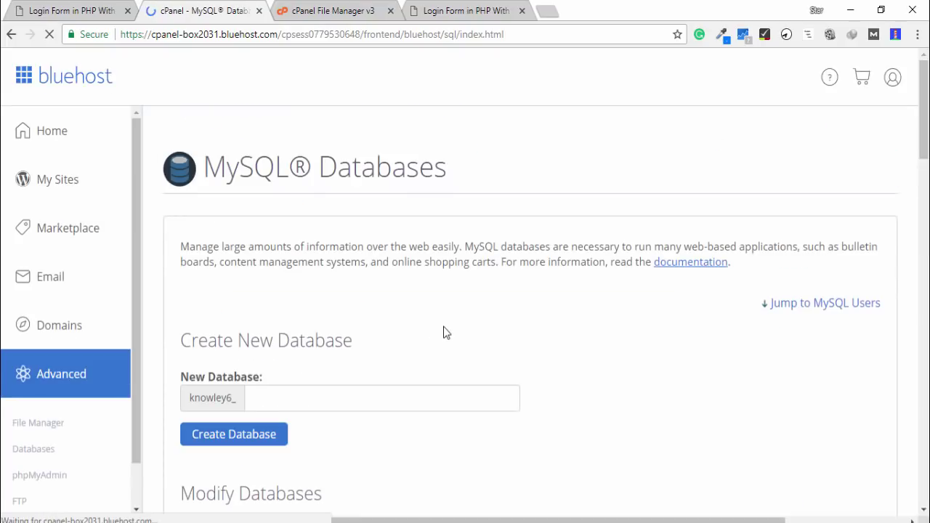
pyautogui.scroll(-1, 336, 344)
pyautogui.scroll(-1, 335, 344)
pyautogui.click(253, 253)
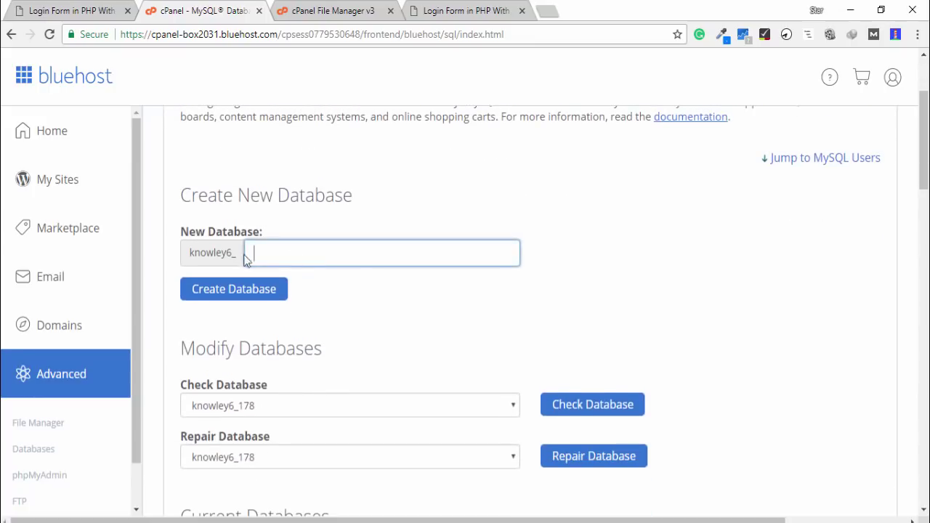
pyautogui.write('demo')
pyautogui.press('Return')
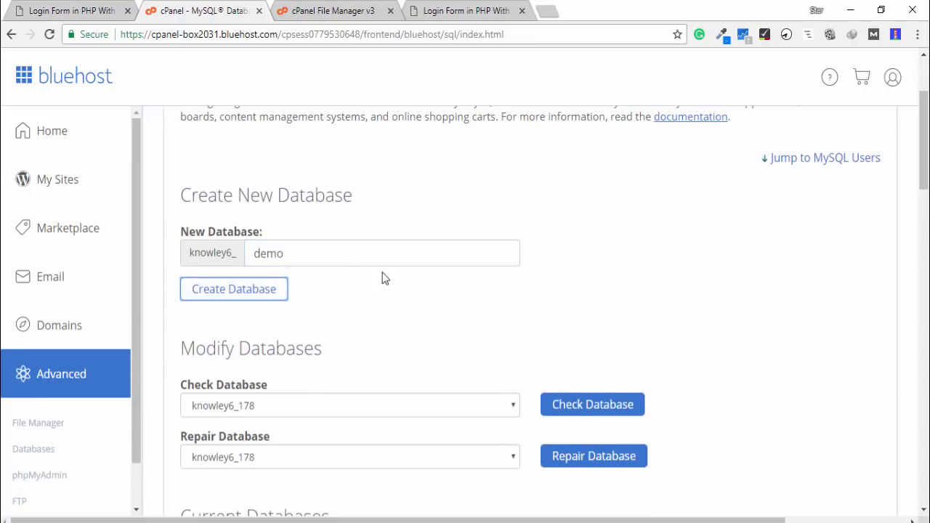
pyautogui.click(250, 302)
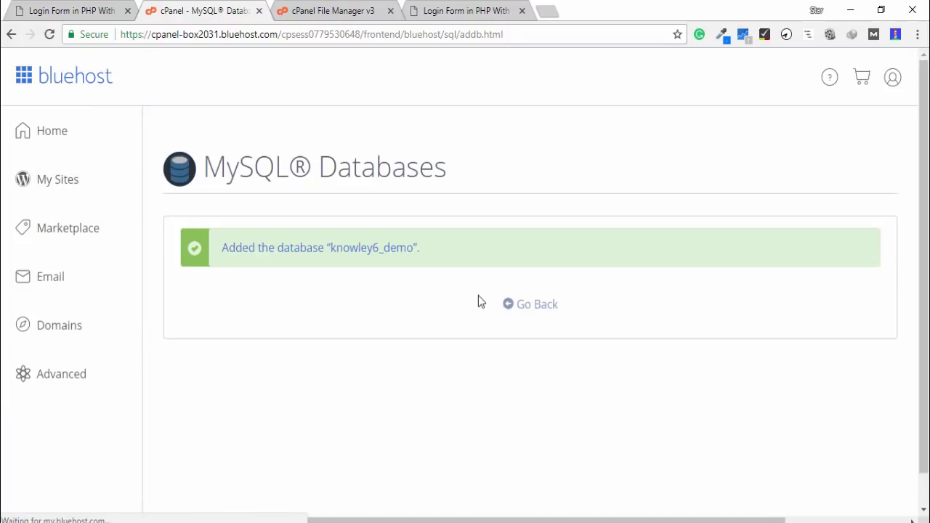
# Replace the Notepad contents with the full database name knowley6_demo
pyautogui.doubleClick(359, 250)
pyautogui.hotkey('ctrl', 'c')
pyautogui.hotkey('alt', 'Tab')
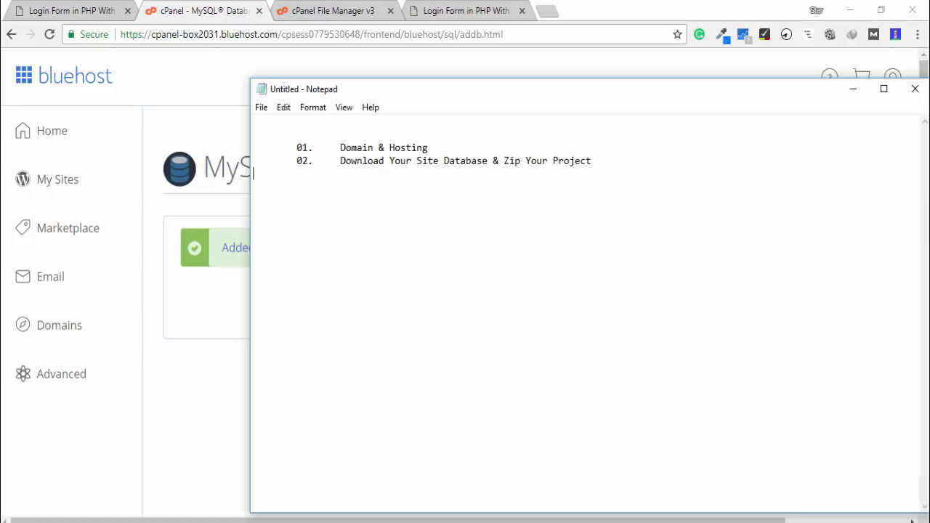
pyautogui.hotkey('ctrl', 'a')
pyautogui.press('Delete')
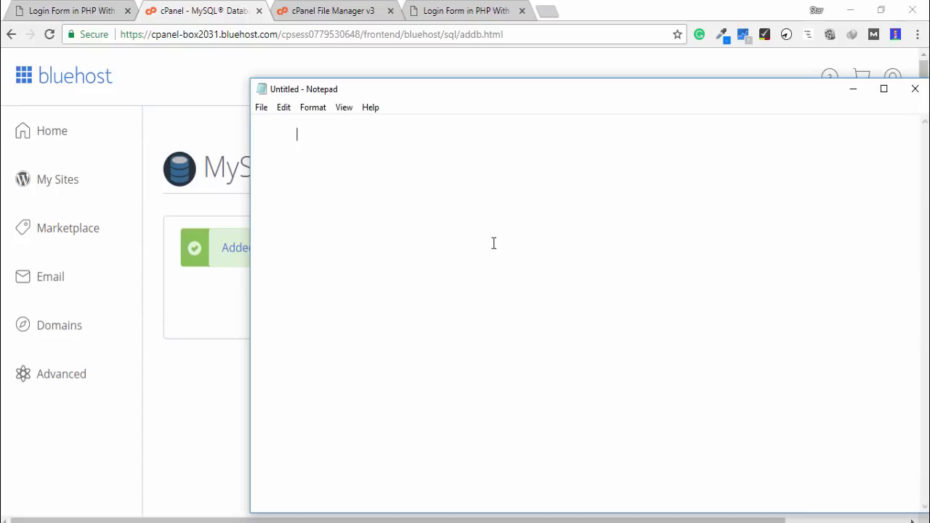
pyautogui.hotkey('ctrl', 'v')
pyautogui.click(247, 379)
pyautogui.click(529, 306)
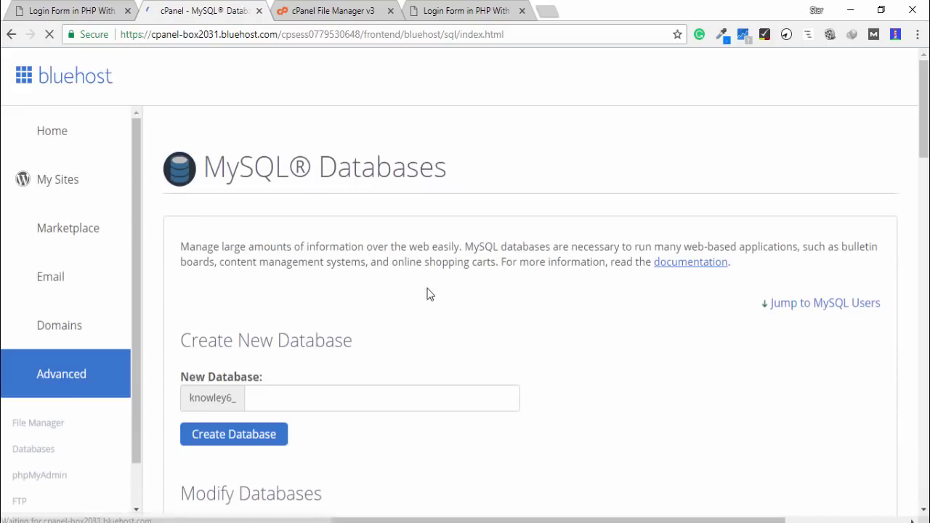
pyautogui.scroll(-5, 429, 294)
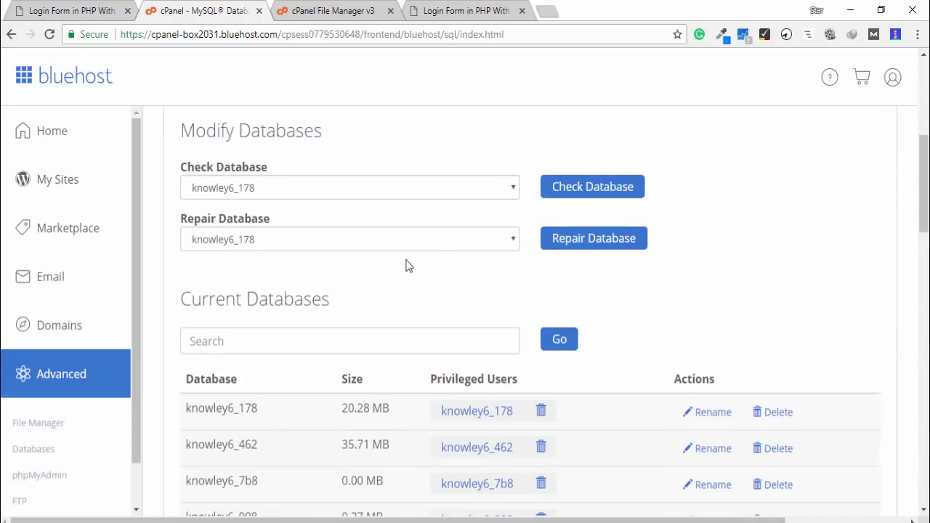
pyautogui.scroll(-5, 407, 264)
pyautogui.scroll(-4, 398, 280)
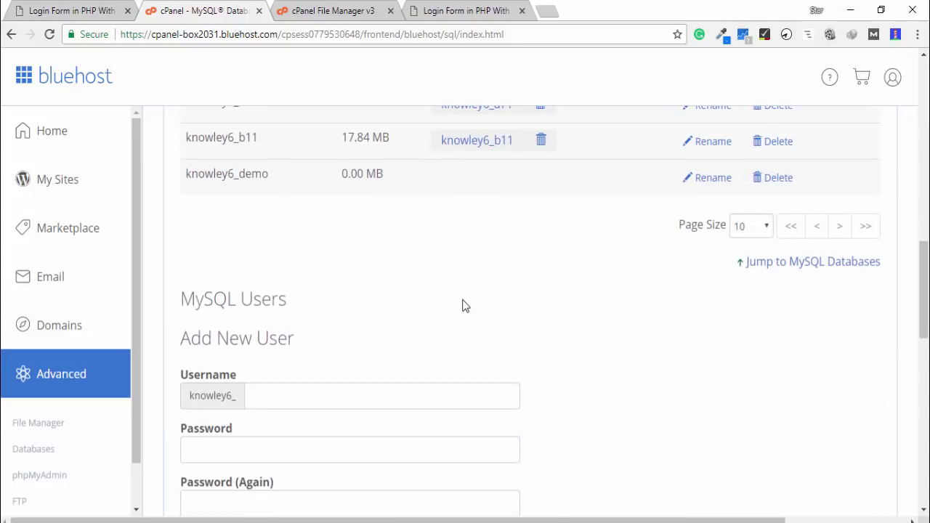
pyautogui.click(312, 260)
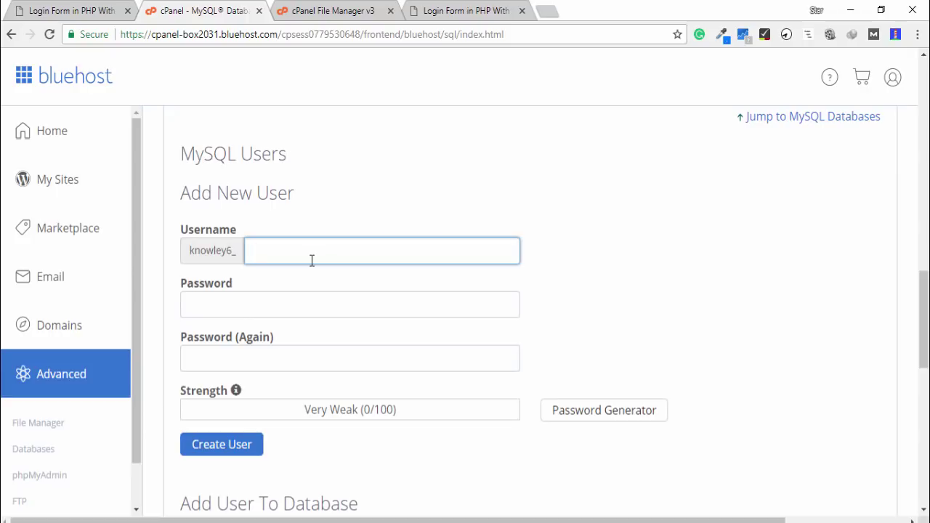
pyautogui.write('login')
pyautogui.press('Tab')
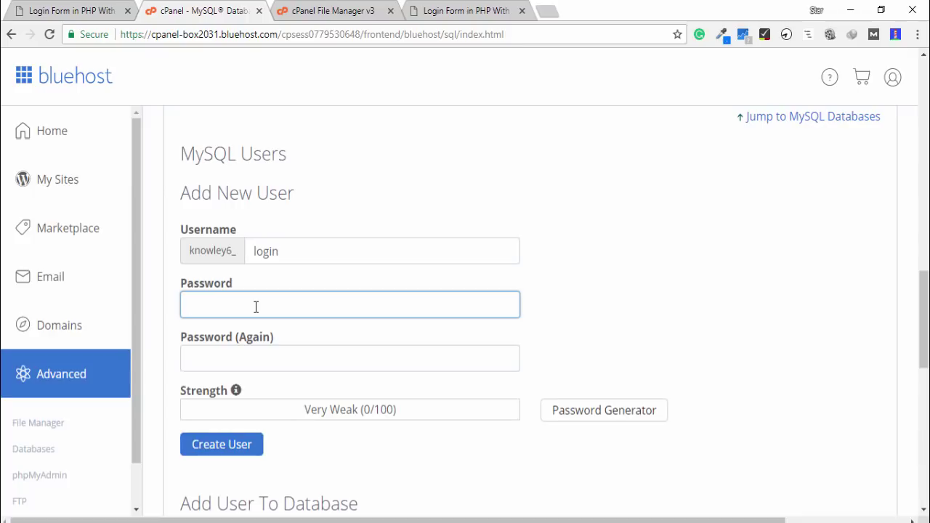
pyautogui.write('12345612345')
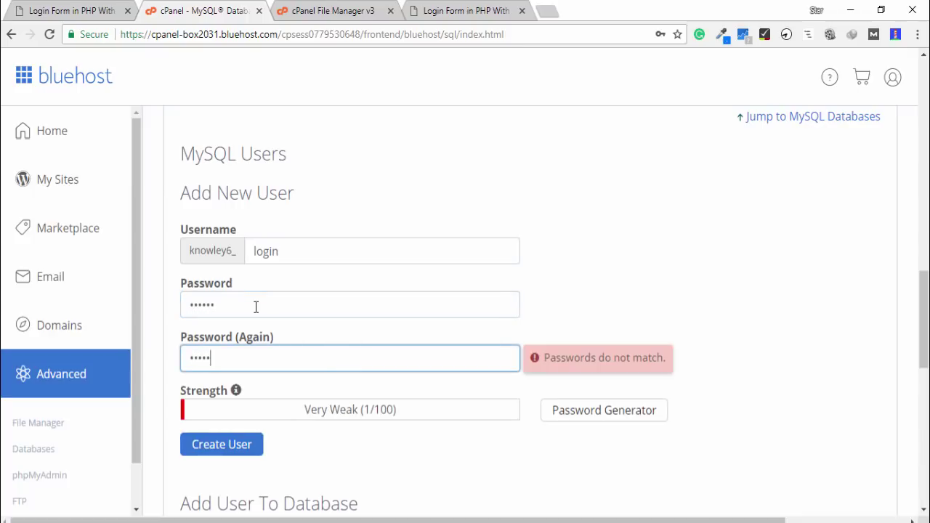
pyautogui.write('6')
pyautogui.scroll(-3, 298, 377)
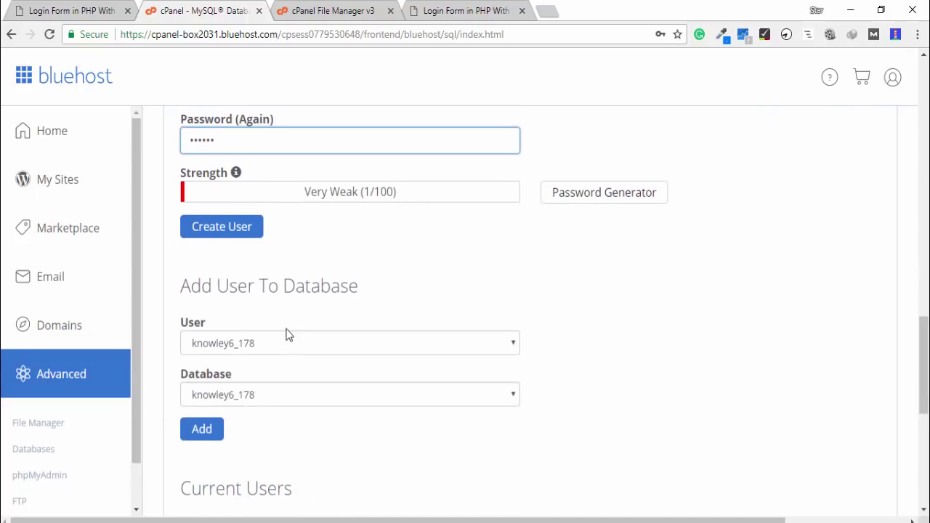
pyautogui.scroll(1, 305, 255)
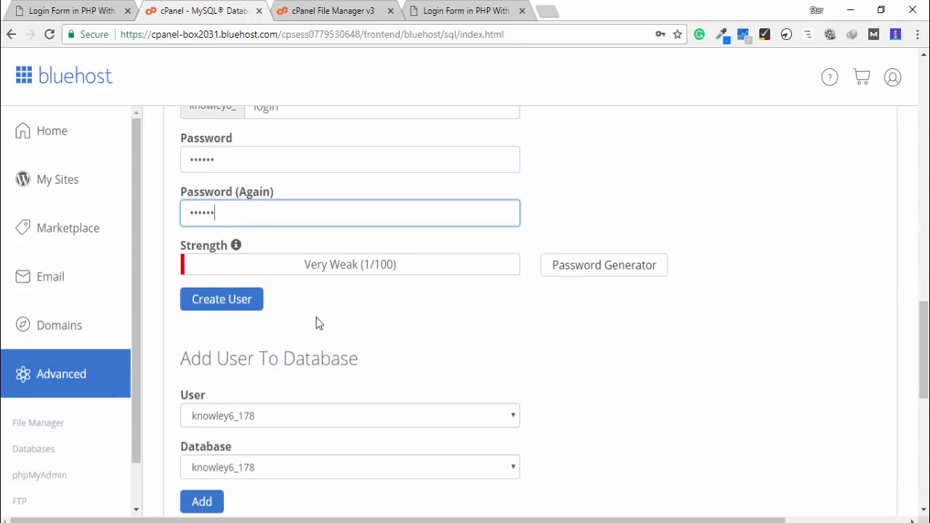
pyautogui.scroll(1, 317, 322)
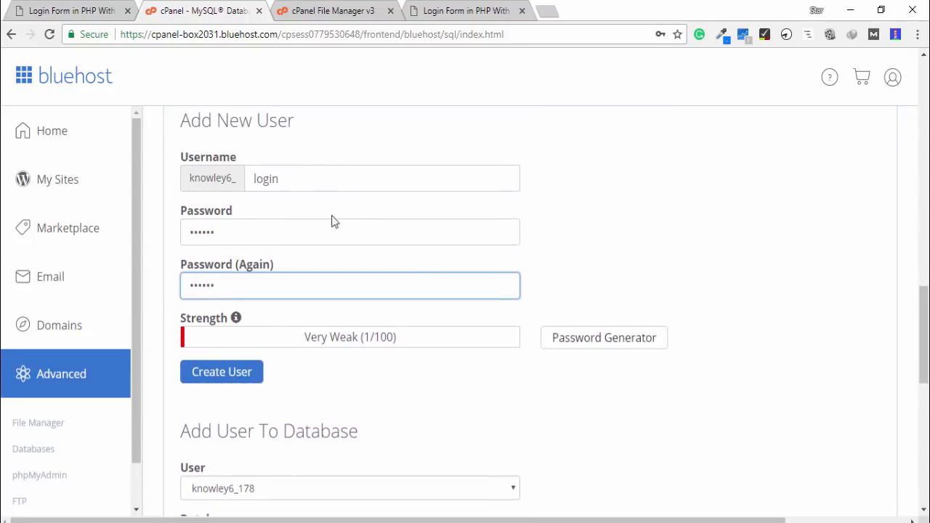
pyautogui.click(228, 373)
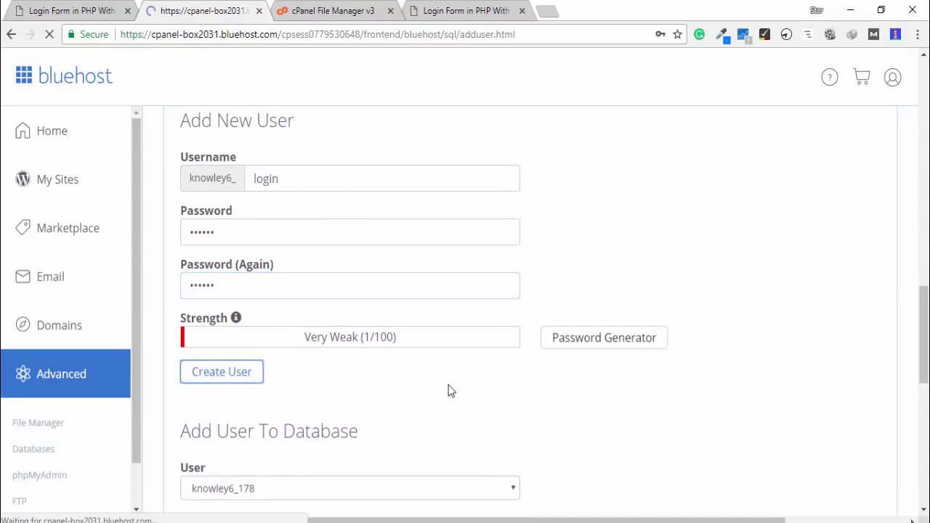
pyautogui.click(537, 306)
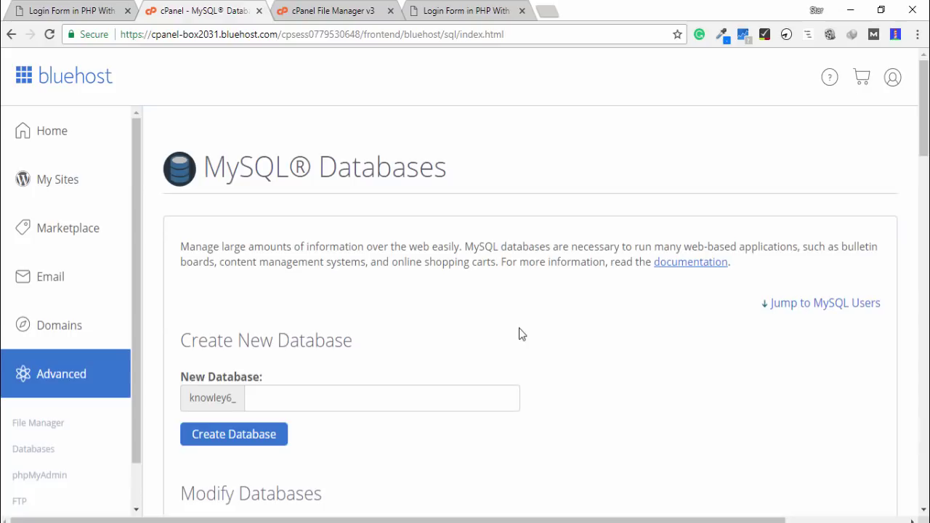
# Add the user knowley6_login to the database knowley6_demo
pyautogui.scroll(-6, 509, 340)
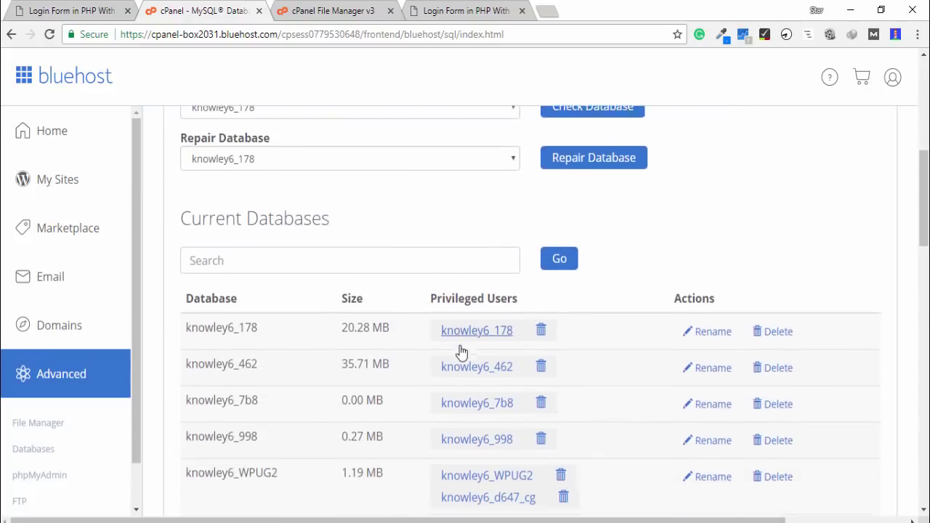
pyautogui.scroll(-7, 460, 352)
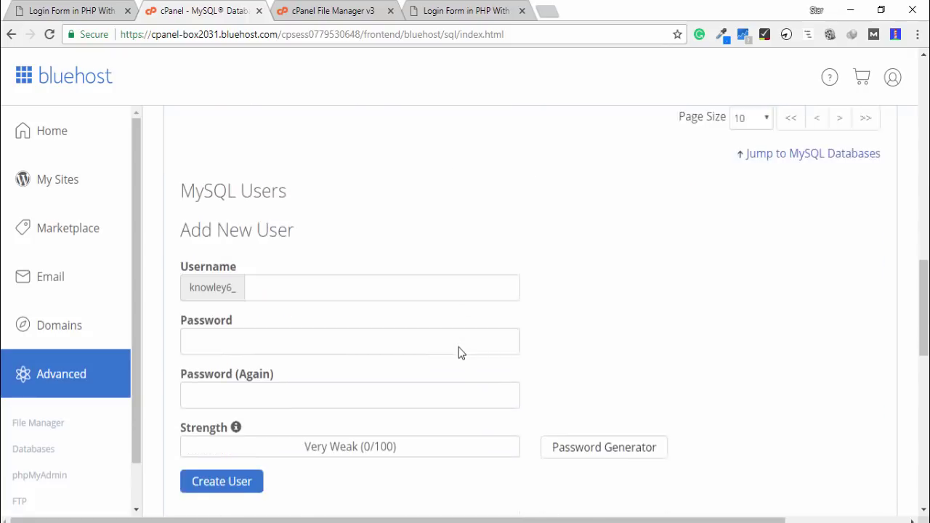
pyautogui.scroll(-5, 458, 353)
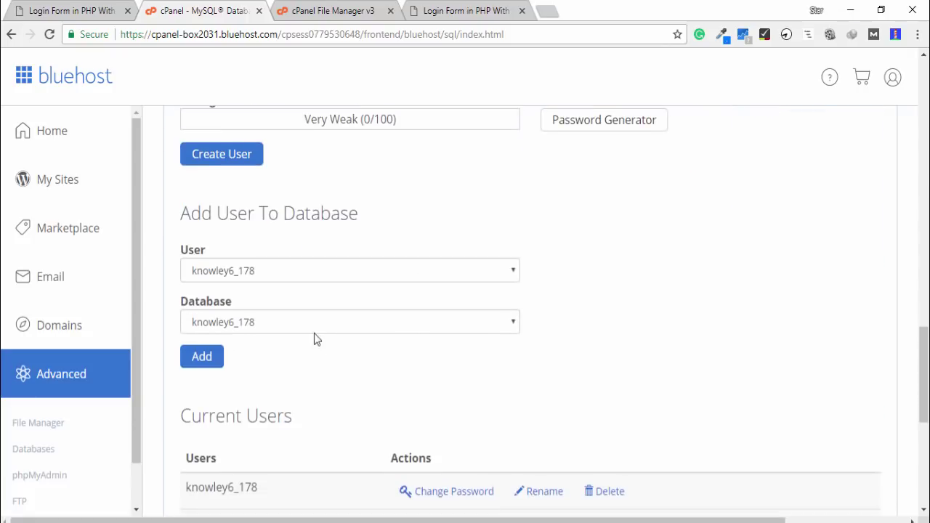
pyautogui.click(285, 266)
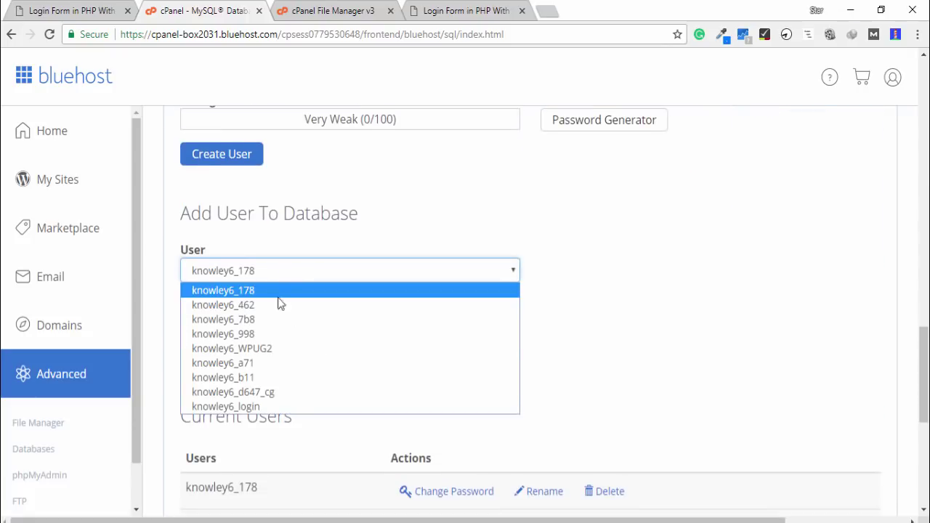
pyautogui.click(262, 406)
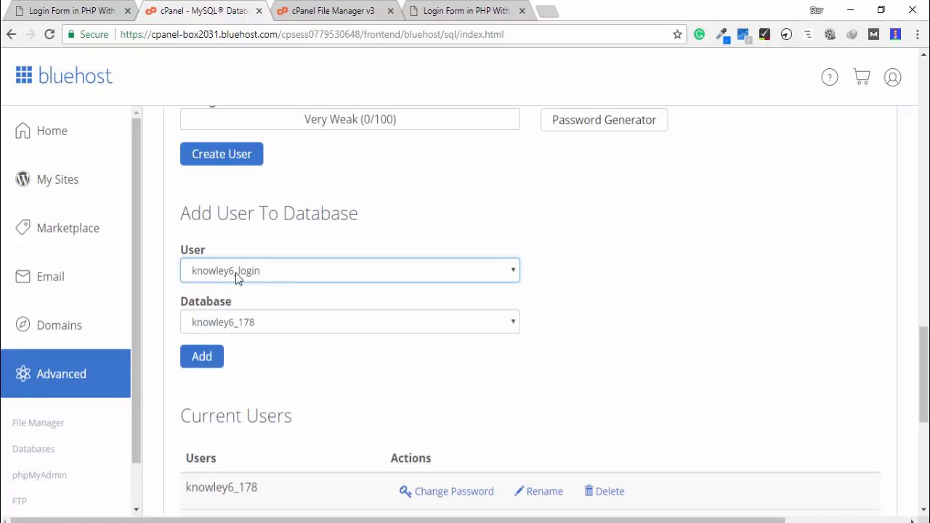
pyautogui.click(319, 326)
pyautogui.click(308, 443)
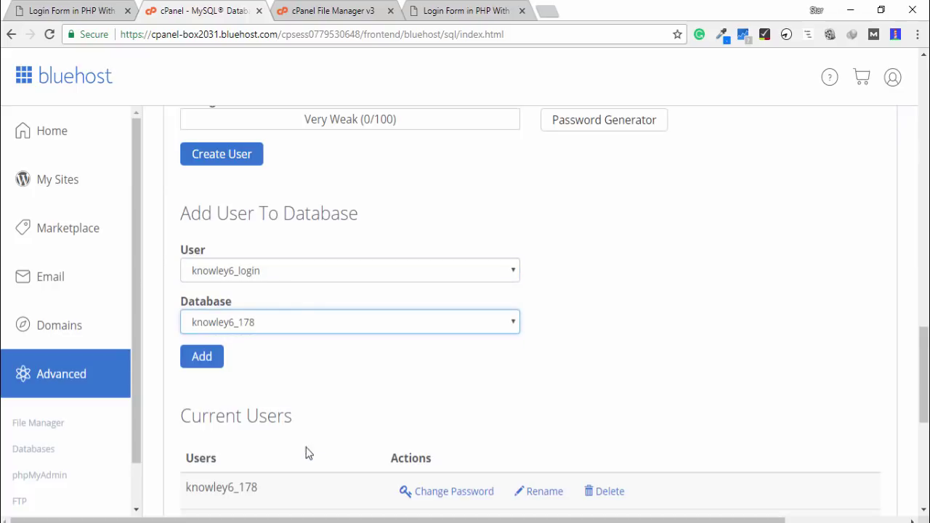
pyautogui.click(204, 359)
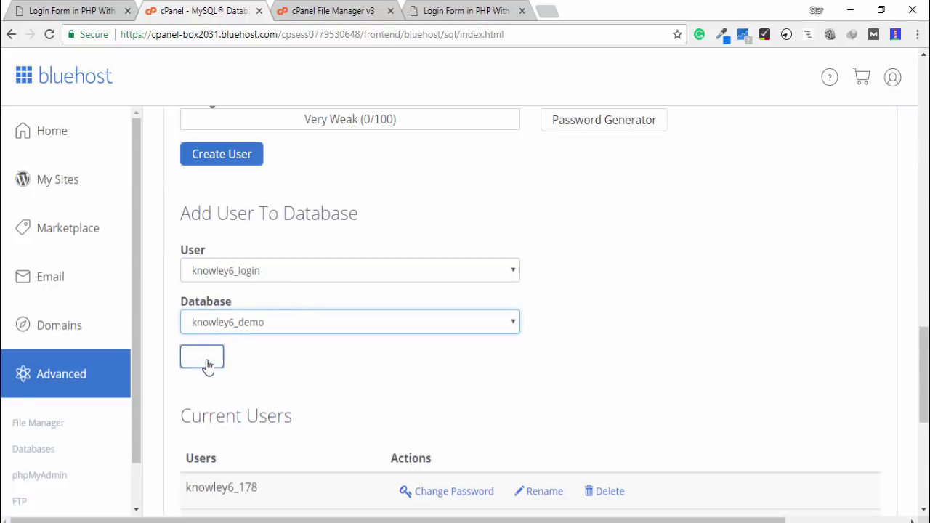
pyautogui.click(205, 360)
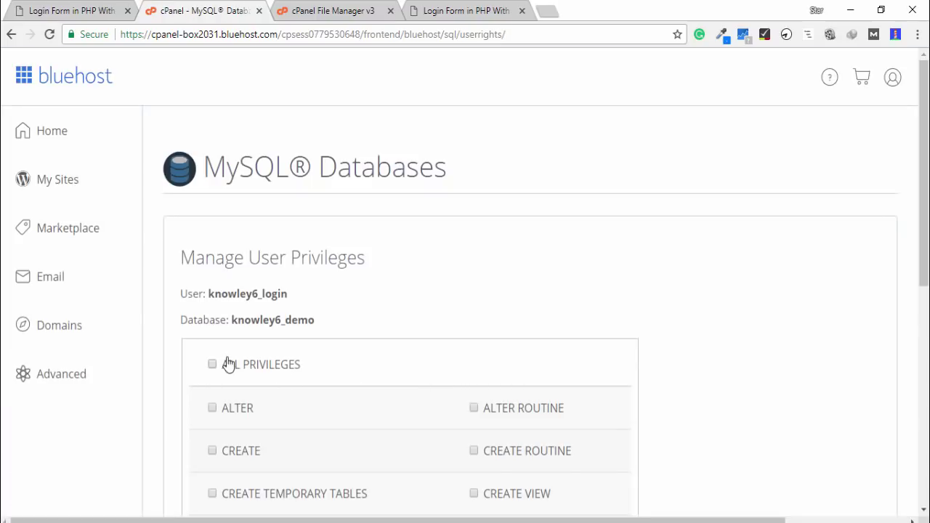
# Grant knowley6_login ALL PRIVILEGES on knowley6_demo and save the changes
pyautogui.click(212, 364)
pyautogui.scroll(-2, 485, 340)
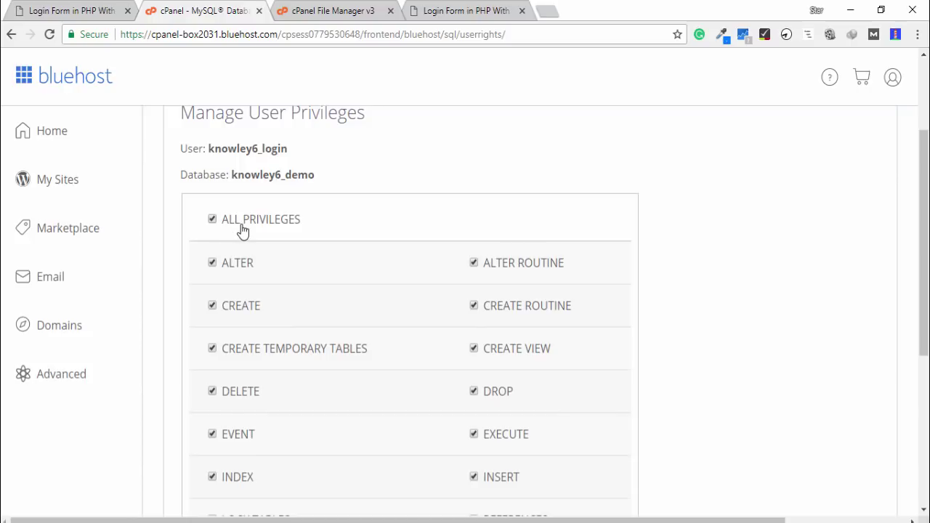
pyautogui.scroll(-3, 550, 283)
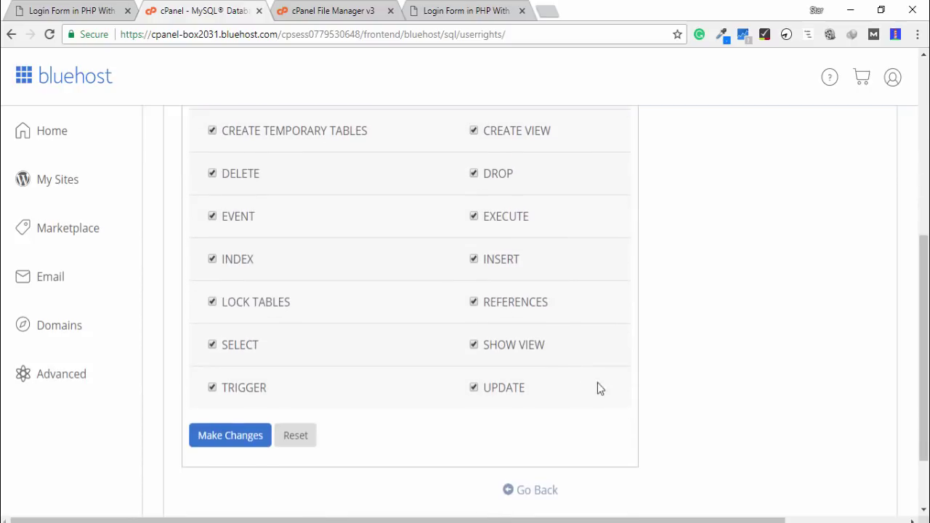
pyautogui.click(207, 441)
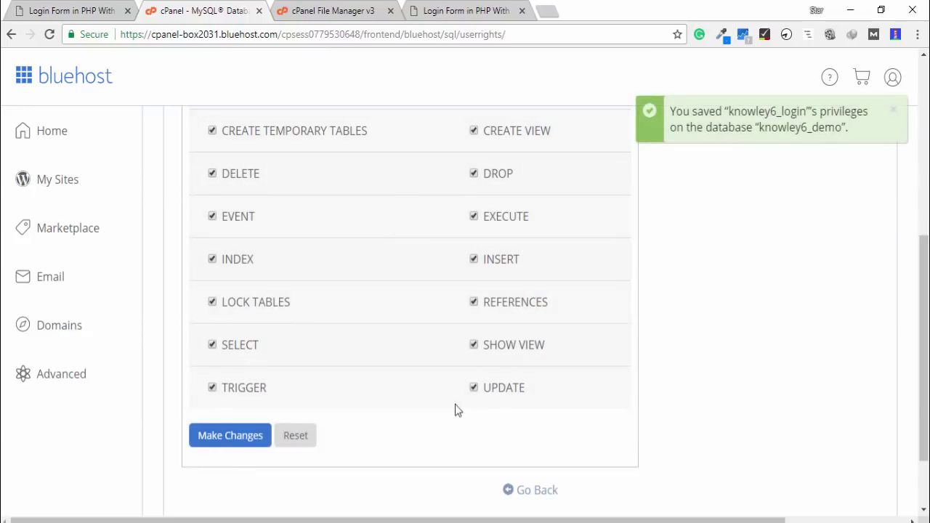
pyautogui.click(542, 498)
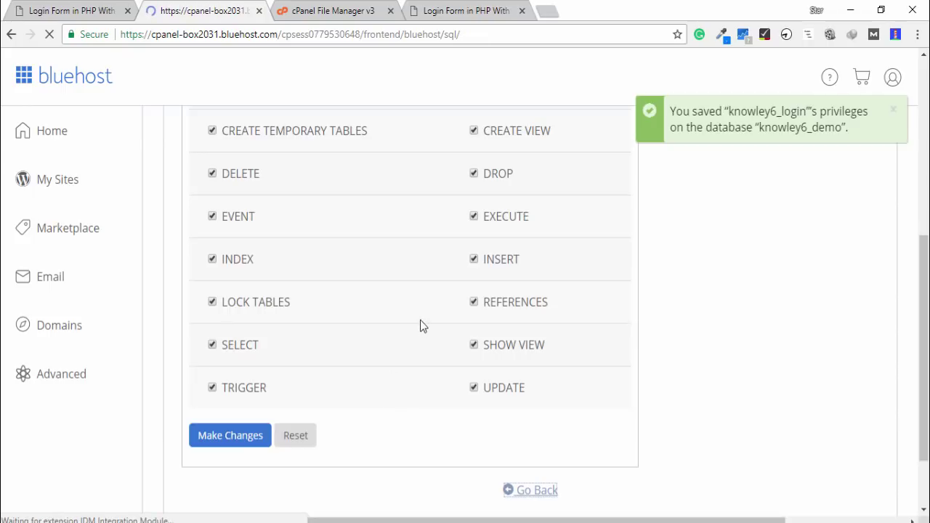
pyautogui.scroll(-6, 513, 318)
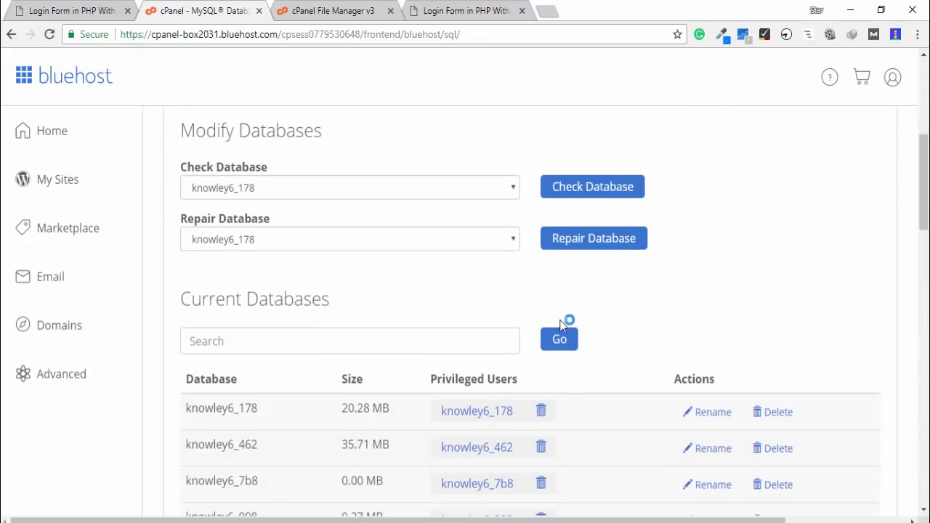
# Select the database name knowley6_demo and its assigned user knowley6_login in the databases list
pyautogui.scroll(-4, 450, 303)
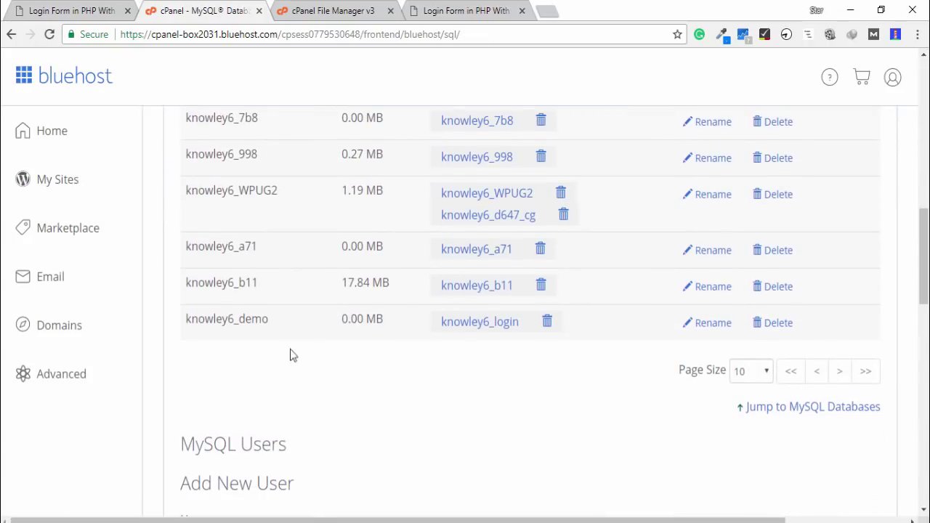
pyautogui.moveTo(268, 318); pyautogui.dragTo(185, 322)
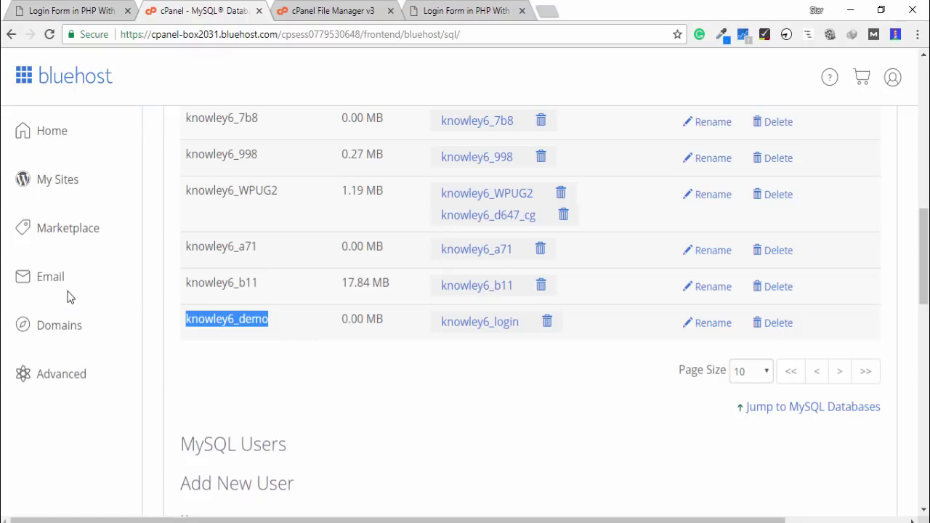
pyautogui.moveTo(523, 322); pyautogui.dragTo(441, 317)
pyautogui.hotkey('ctrl', 'c')
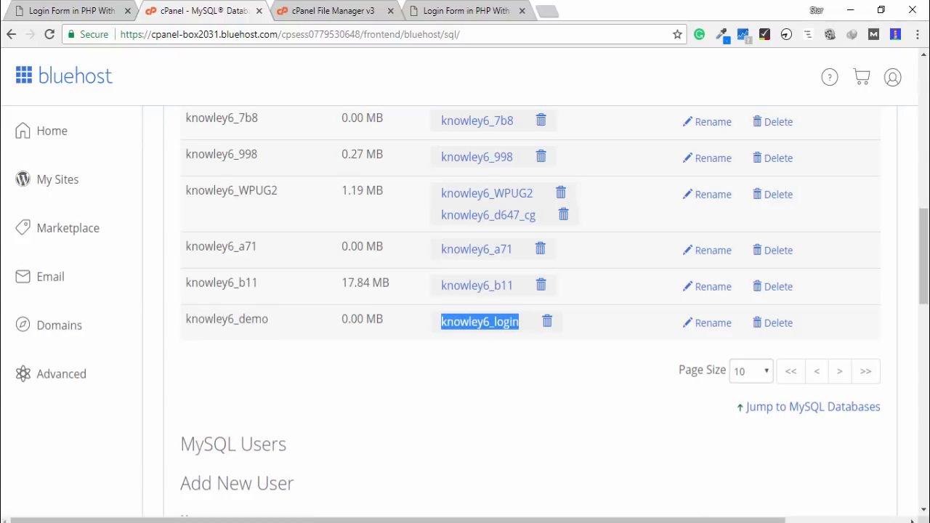
pyautogui.hotkey('alt', 'Tab')
pyautogui.hotkey('ctrl', 'v')
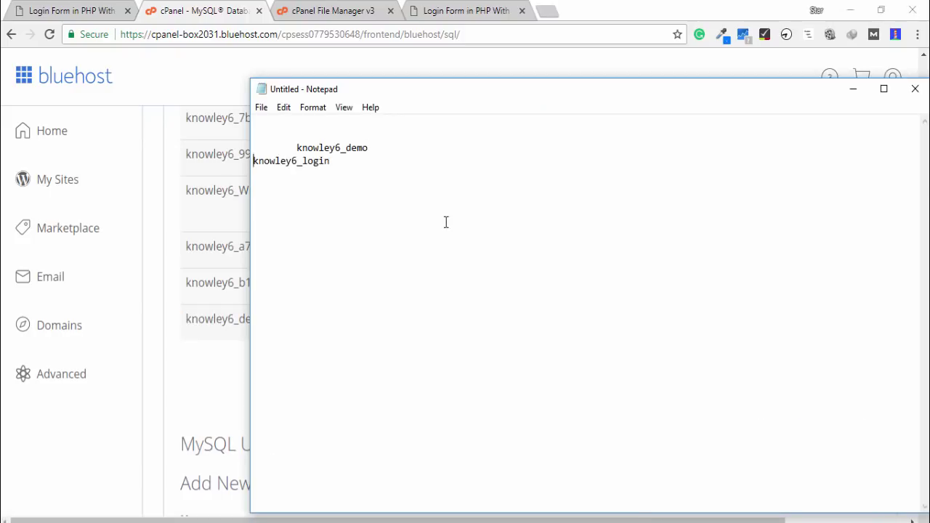
pyautogui.press('Tab')
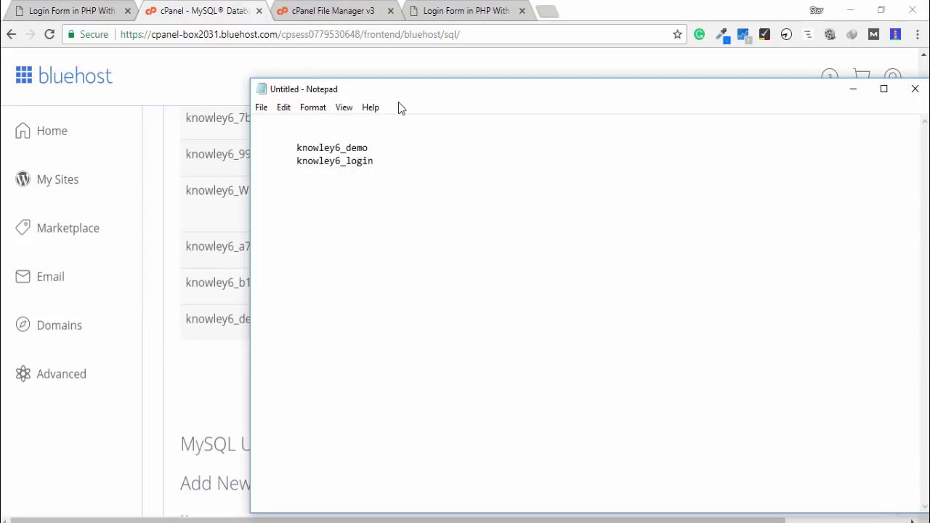
pyautogui.moveTo(408, 97); pyautogui.dragTo(507, 128)
pyautogui.press('BackSpace')
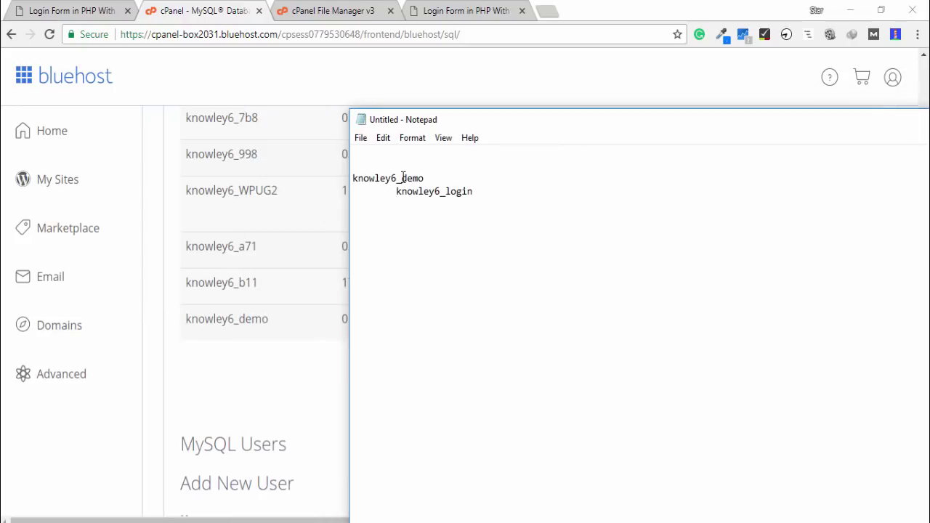
pyautogui.write('Database')
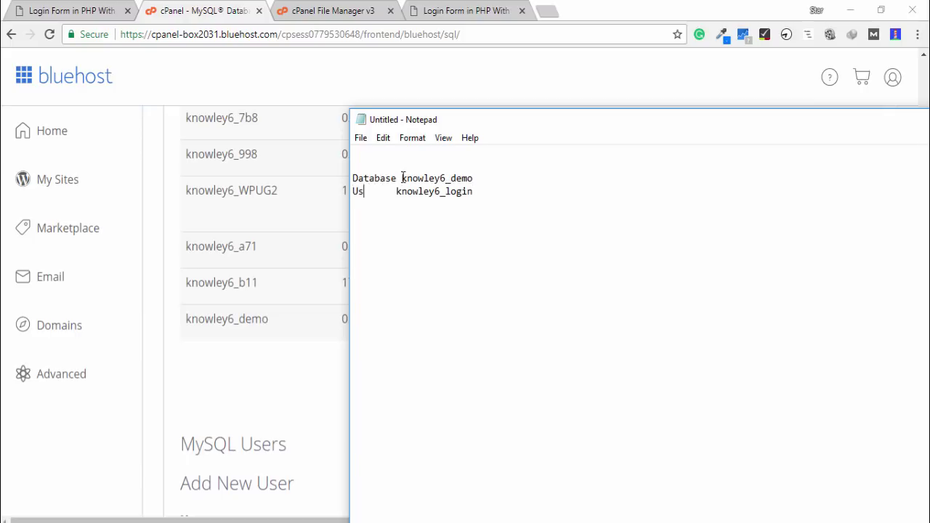
pyautogui.write('Pass 123456')
pyautogui.click(170, 393)
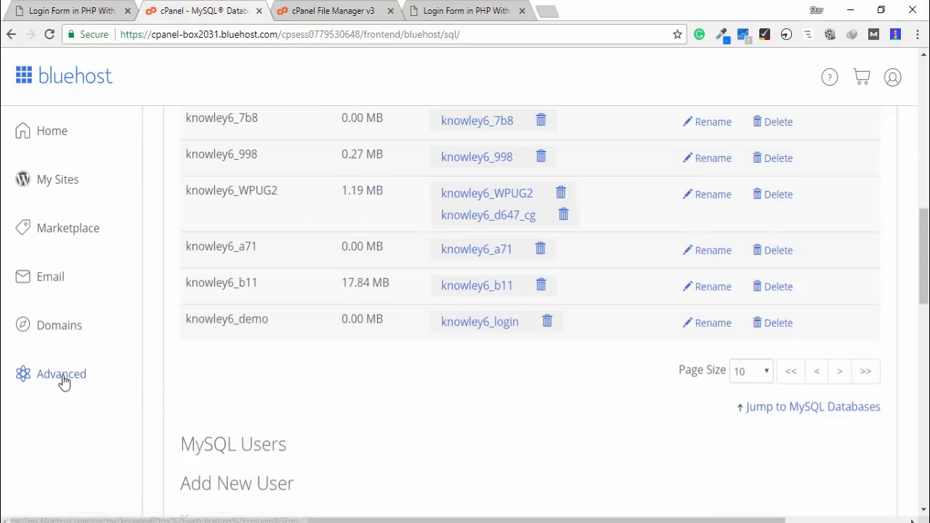
# Launch phpMyAdmin from the Databases tools in cPanel's Advanced section
pyautogui.click(63, 380)
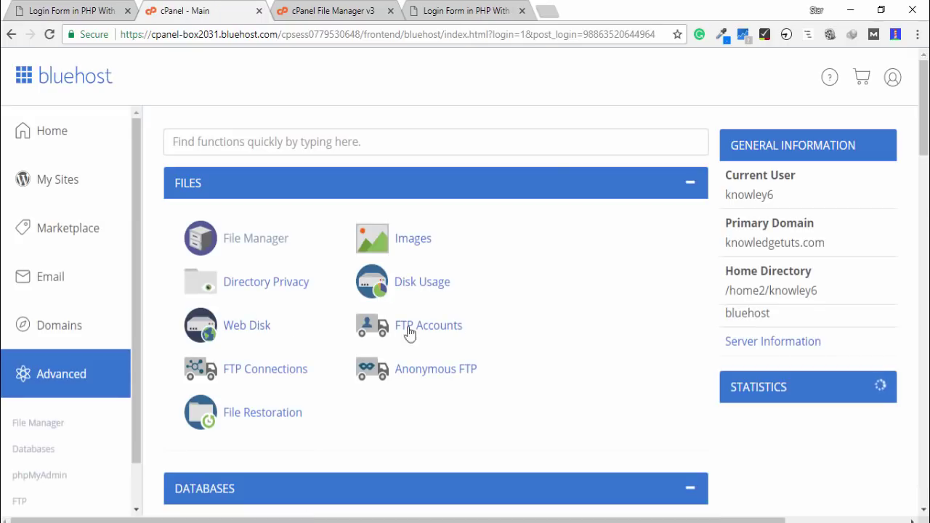
pyautogui.scroll(-3, 436, 363)
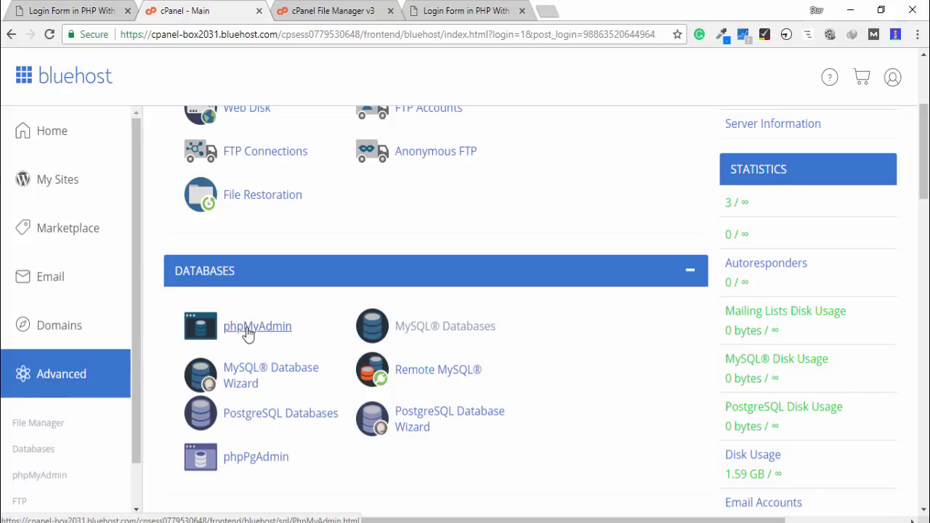
pyautogui.click(248, 332)
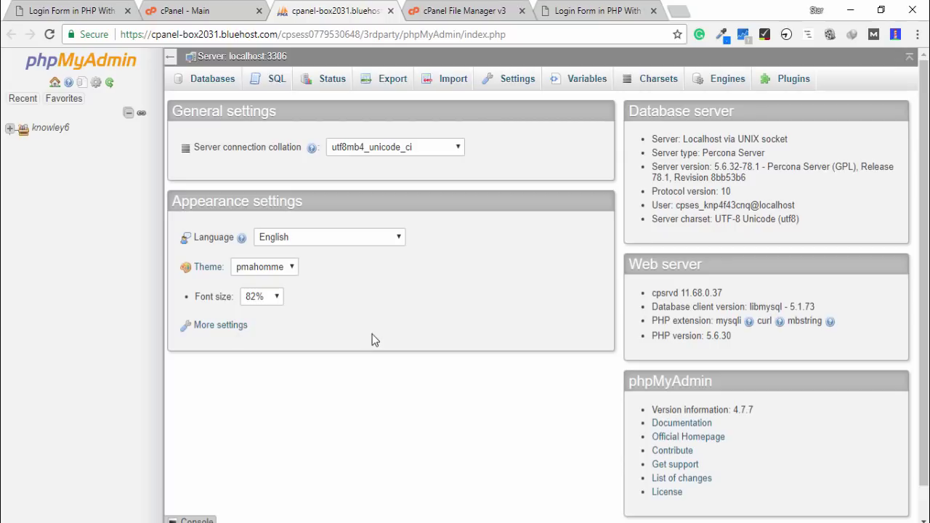
# Import employee (1).sql from Downloads into knowley6_demo, creating the employee table
pyautogui.click(9, 130)
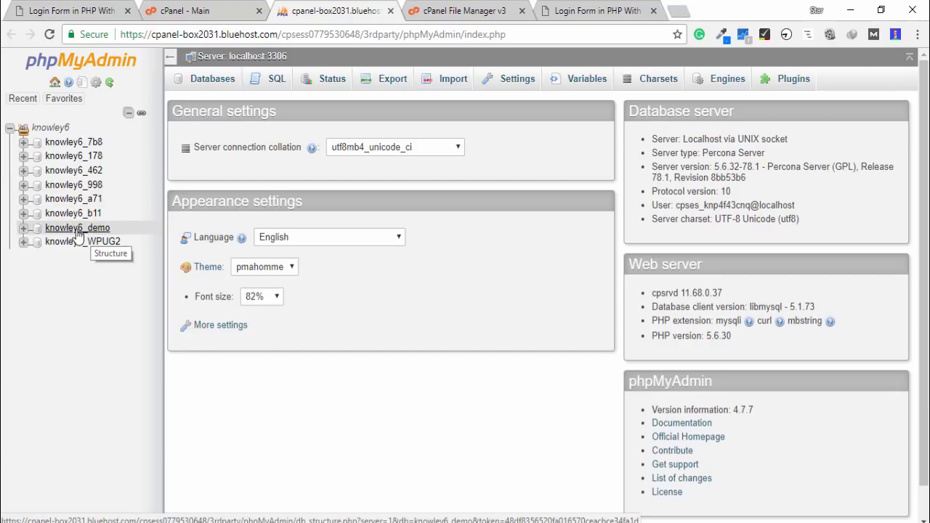
pyautogui.click(79, 229)
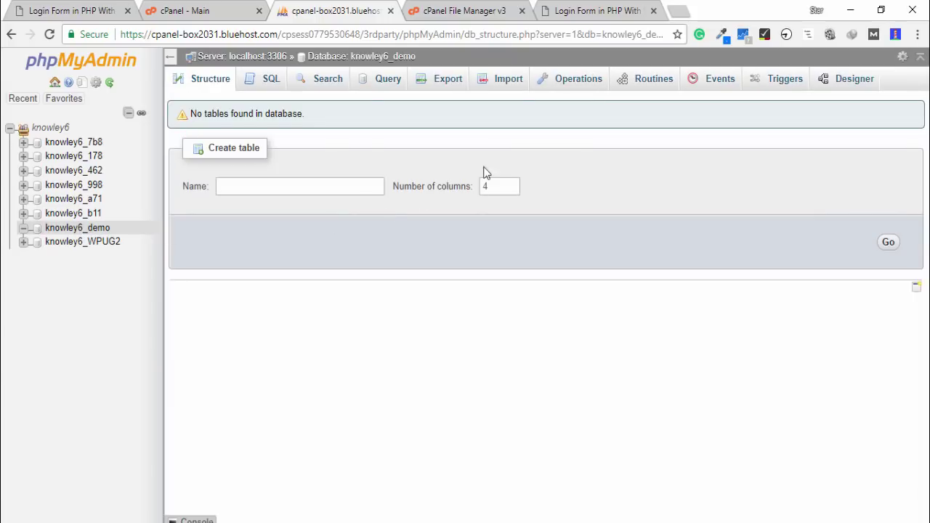
pyautogui.click(514, 88)
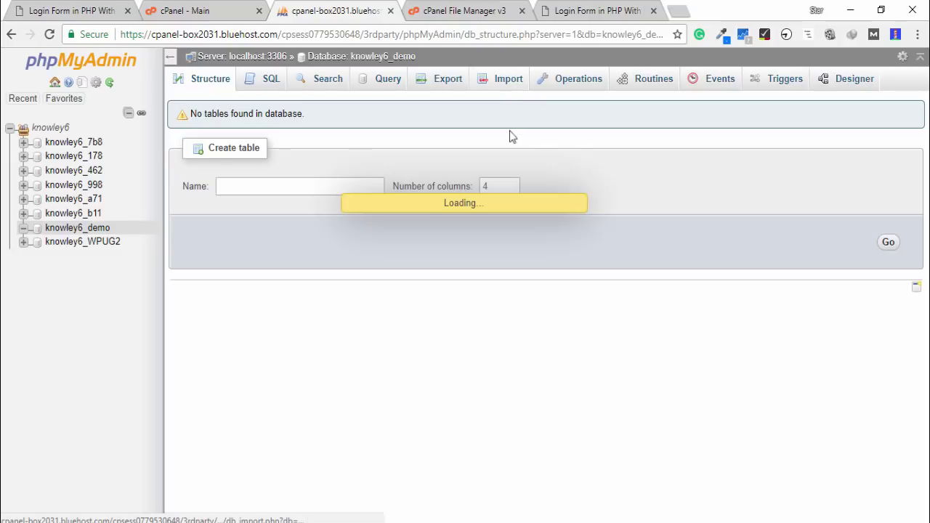
pyautogui.click(305, 225)
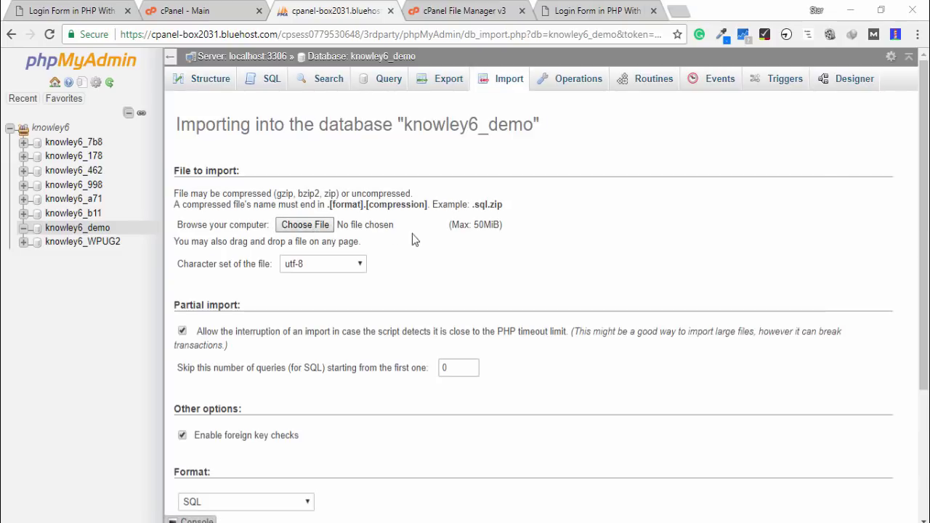
pyautogui.click(430, 174)
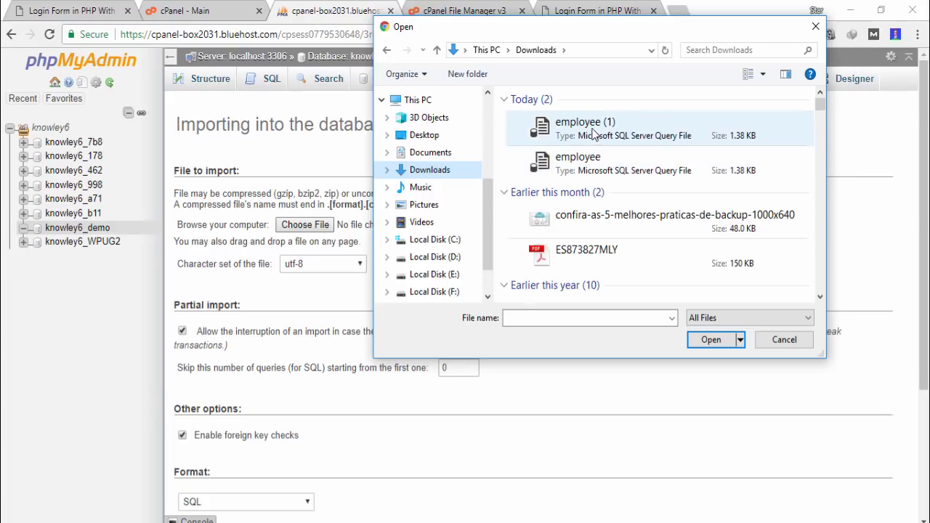
pyautogui.click(590, 135)
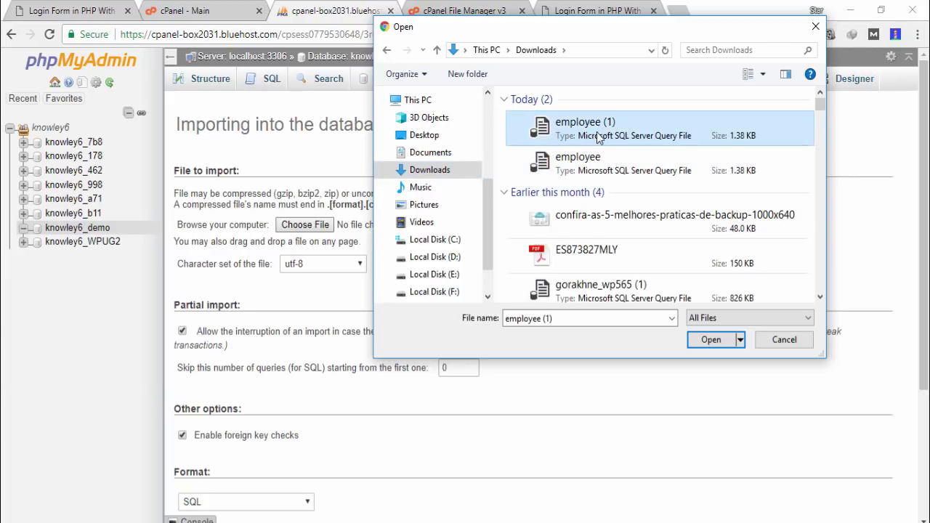
pyautogui.click(708, 340)
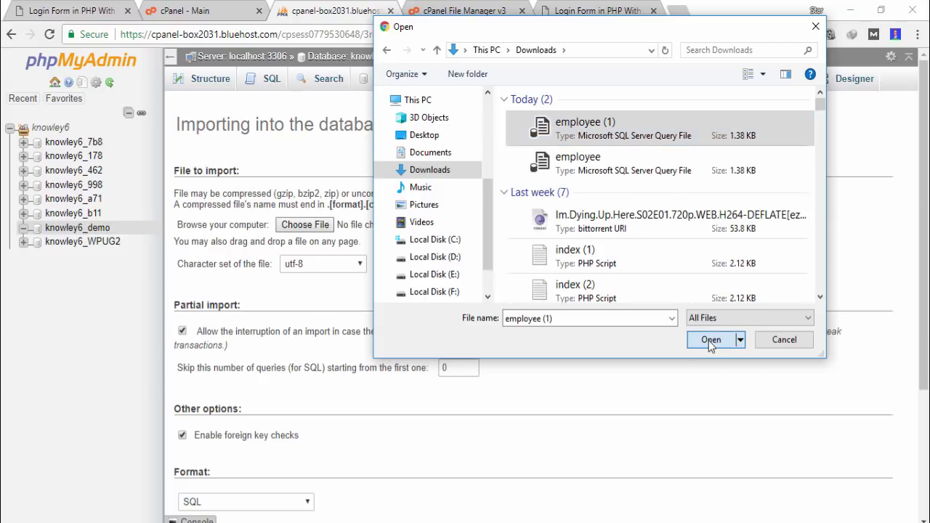
pyautogui.scroll(-3, 560, 215)
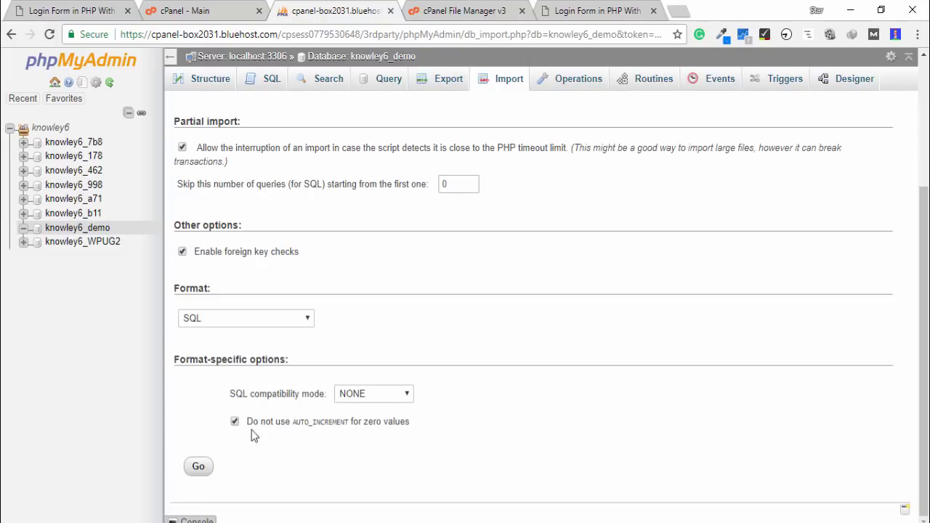
pyautogui.click(202, 469)
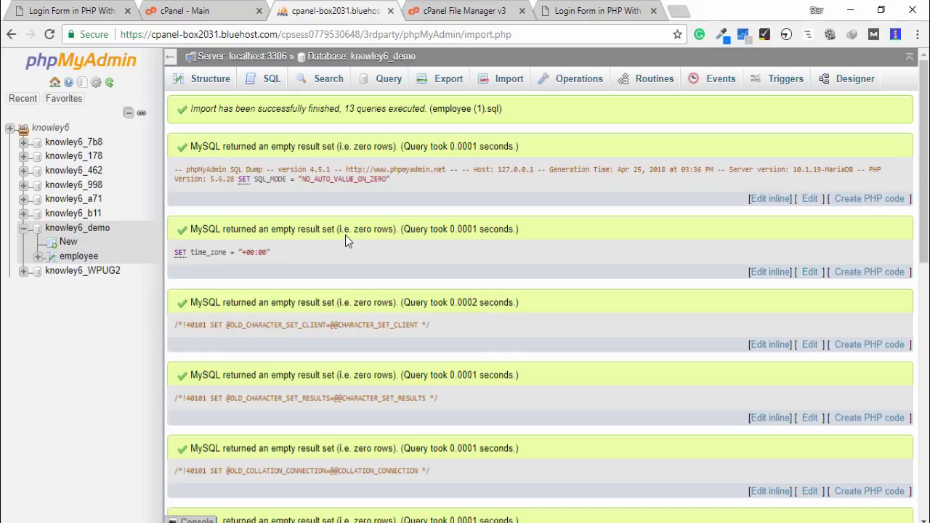
pyautogui.click(232, 57)
# Copy the server host localhost:3306 into the Notepad notes above the database line
pyautogui.moveTo(230, 57); pyautogui.dragTo(286, 49)
pyautogui.hotkey('ctrl', 'c')
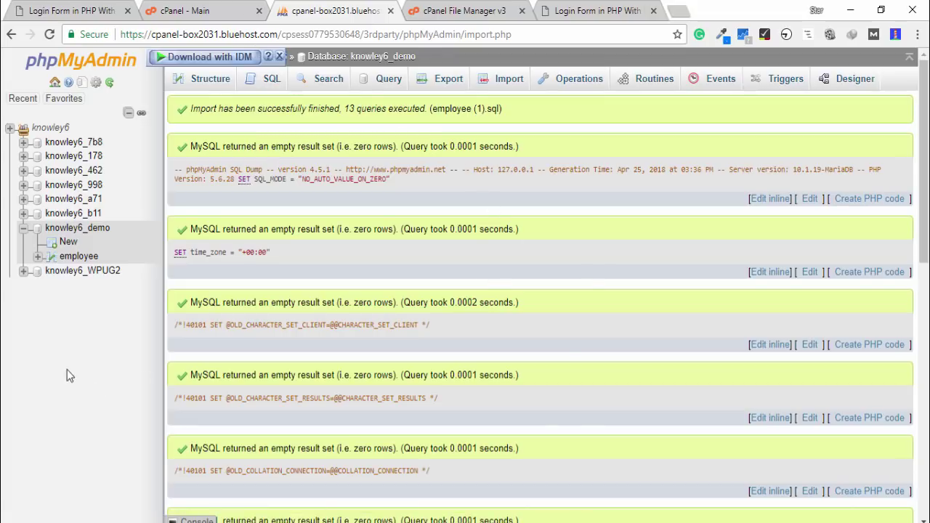
pyautogui.hotkey('alt', 'Tab')
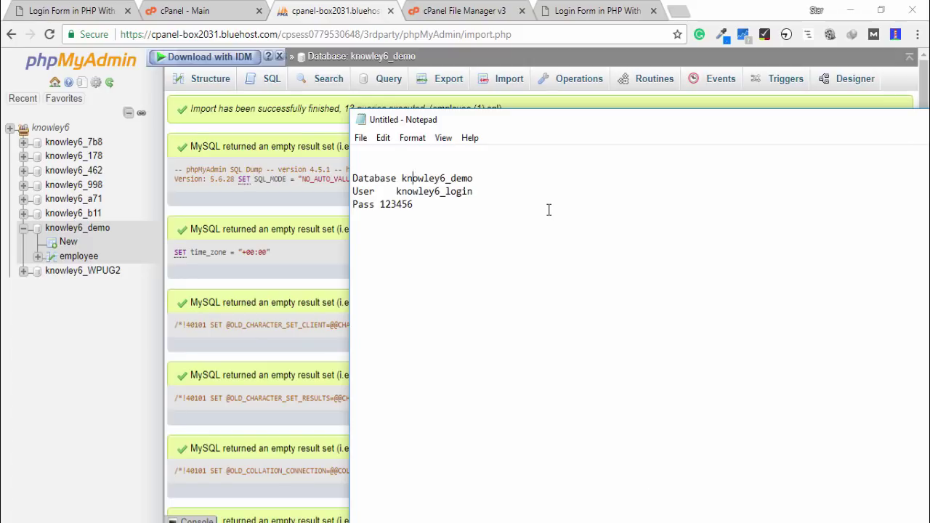
pyautogui.hotkey('ctrl', 'v')
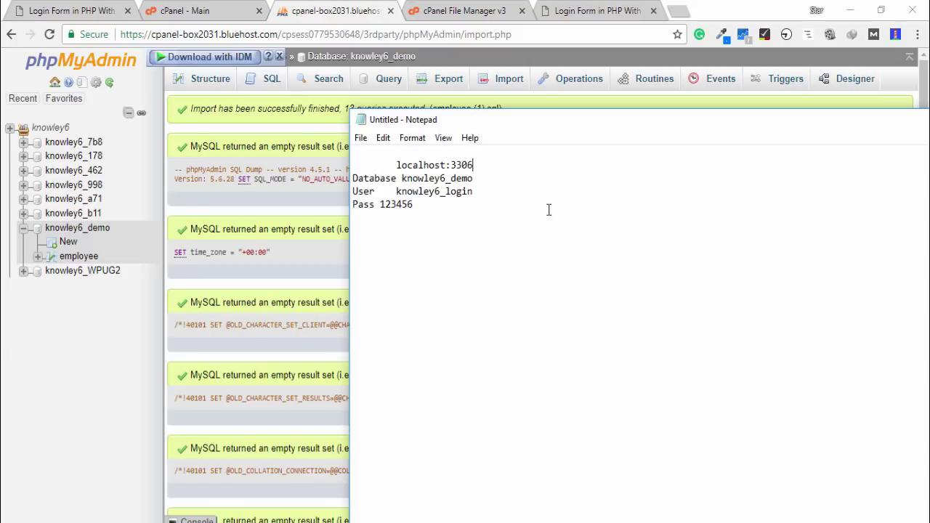
# Open connection.php in public_html/demo for editing in File Manager
pyautogui.click(493, 13)
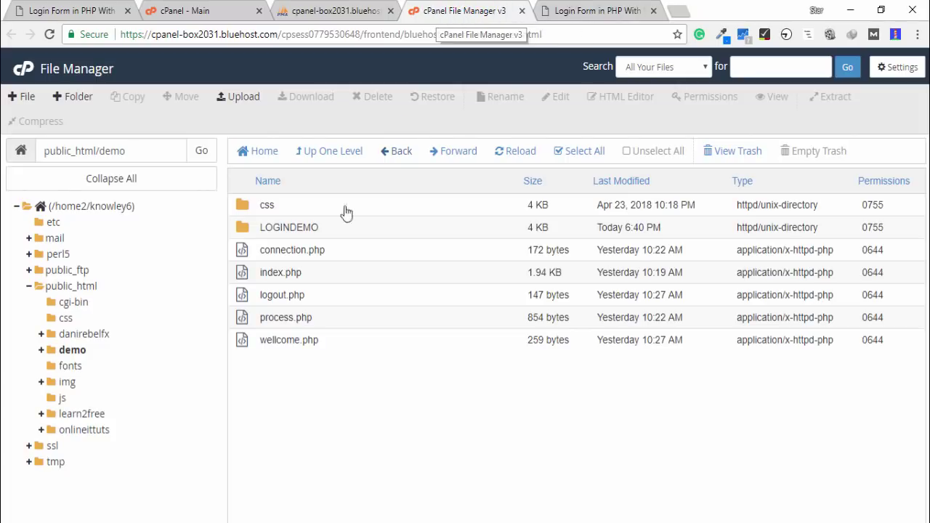
pyautogui.click(249, 254)
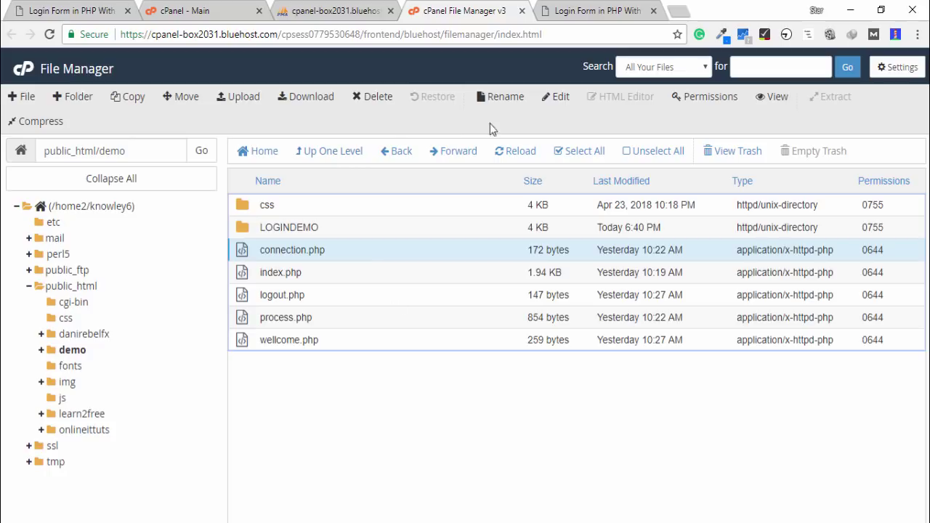
pyautogui.click(555, 96)
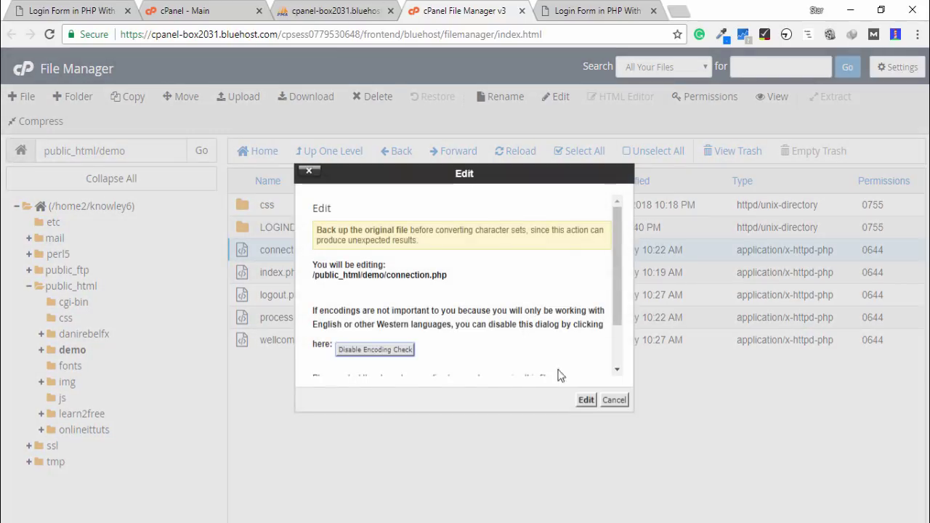
# In connection.php, replace the localhost host on line 3 with localhost:3306 copied from the notes
pyautogui.click(586, 398)
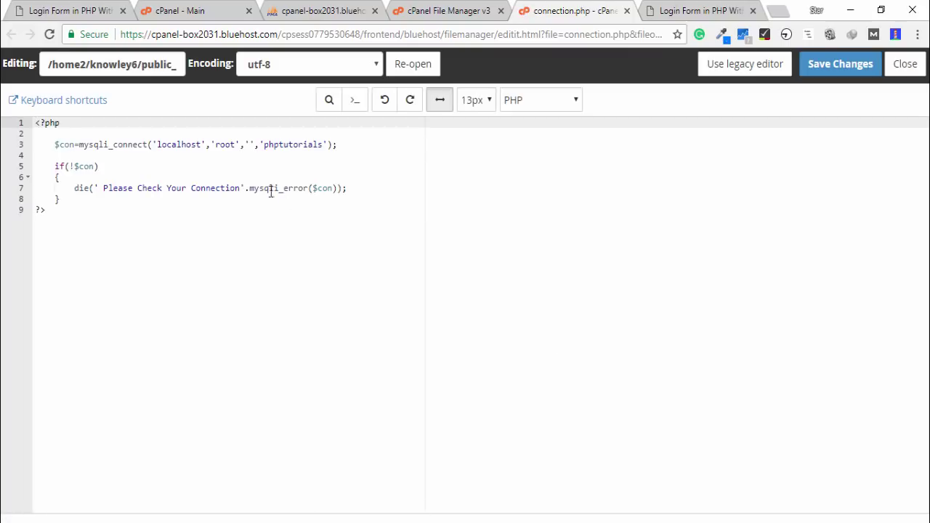
pyautogui.doubleClick(183, 144)
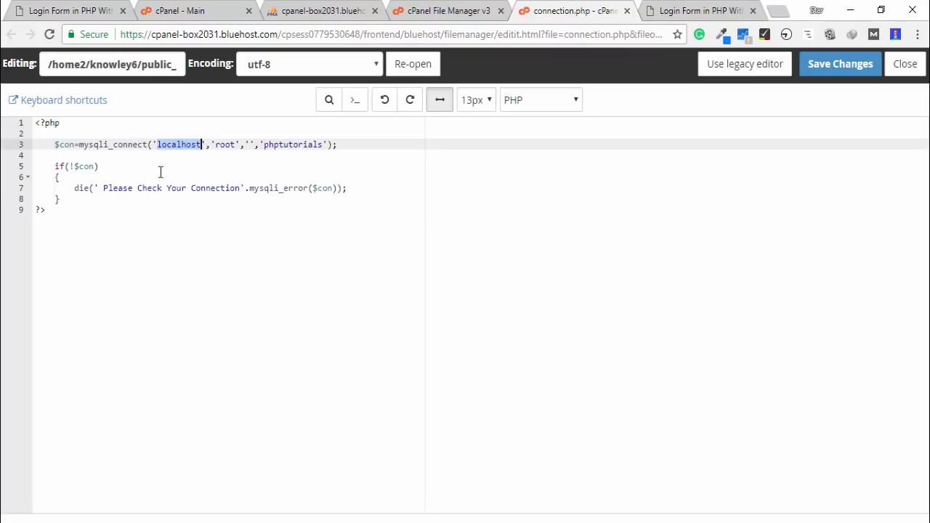
pyautogui.click(234, 144)
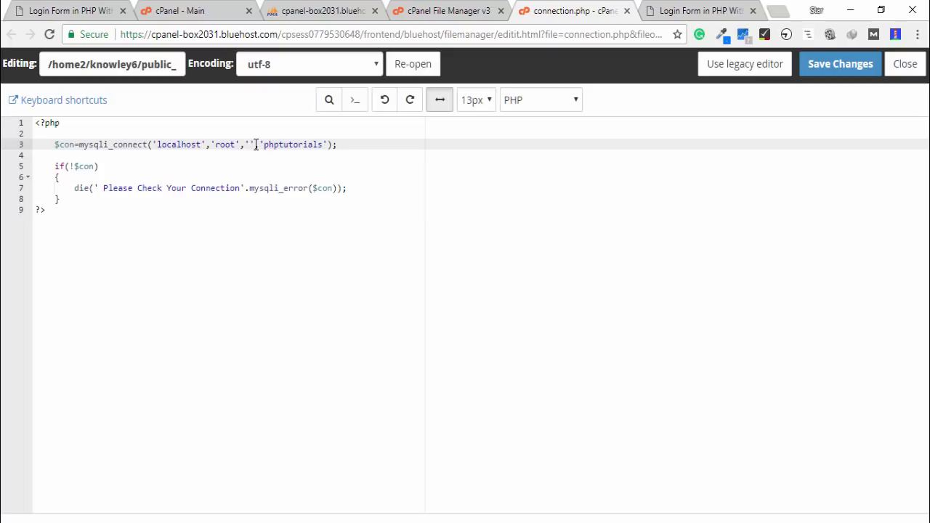
pyautogui.doubleClick(317, 144)
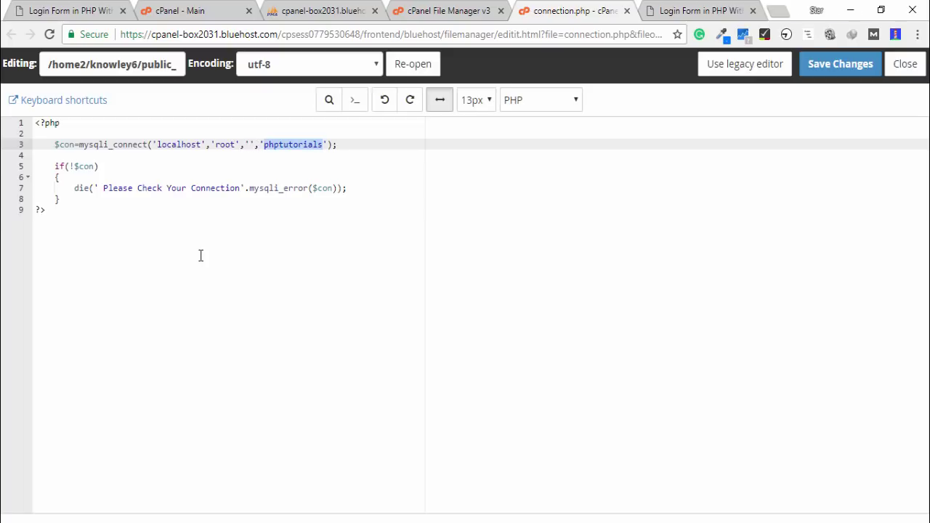
pyautogui.click(721, 522)
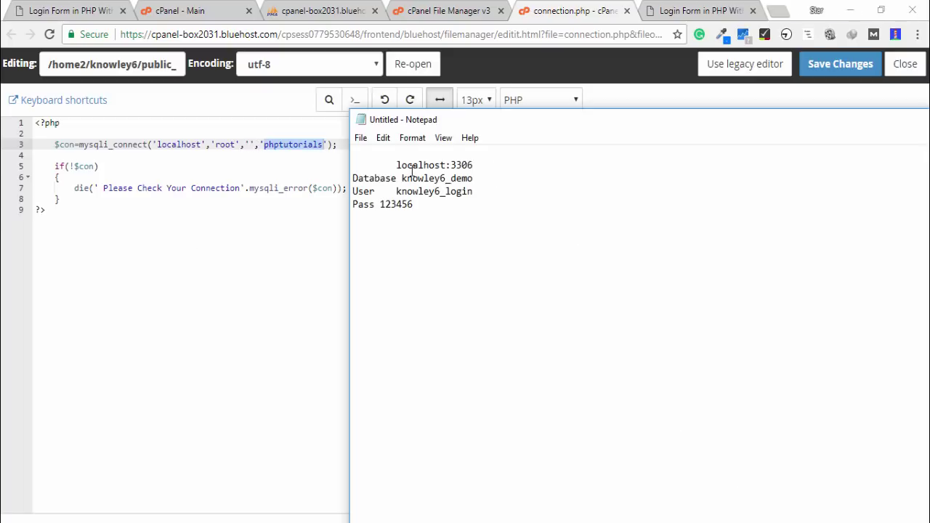
pyautogui.moveTo(399, 165); pyautogui.dragTo(492, 168)
pyautogui.hotkey('ctrl', 'c')
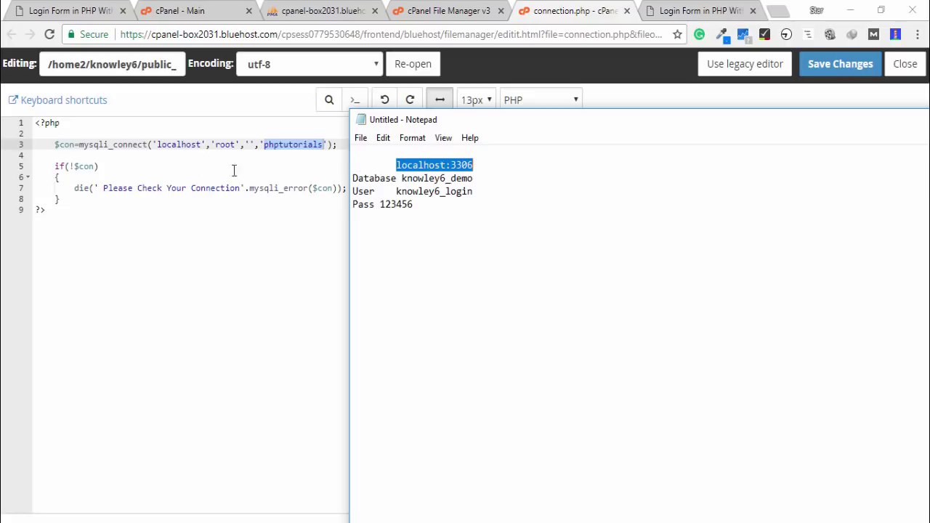
pyautogui.doubleClick(173, 145)
pyautogui.hotkey('ctrl', 'v')
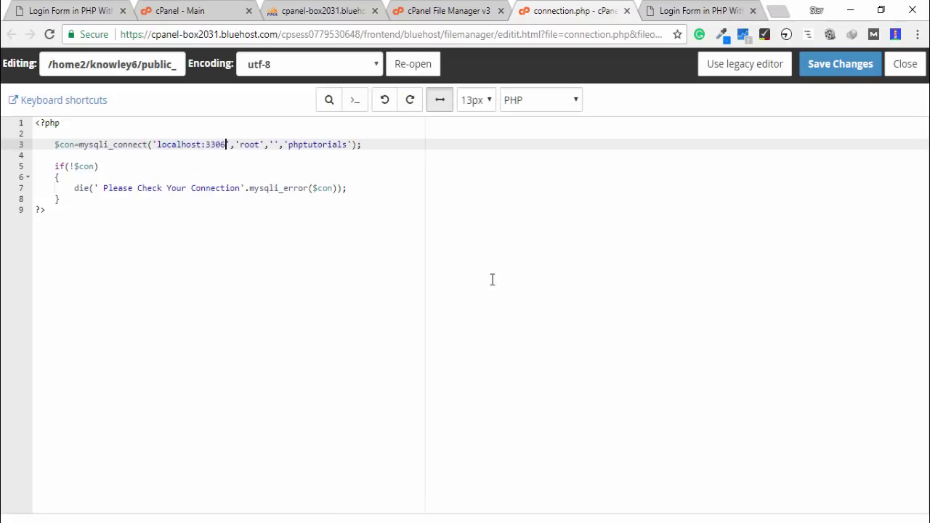
# Paste the hosted database user over root and fill in the hosted database password
pyautogui.hotkey('alt', 'Tab')
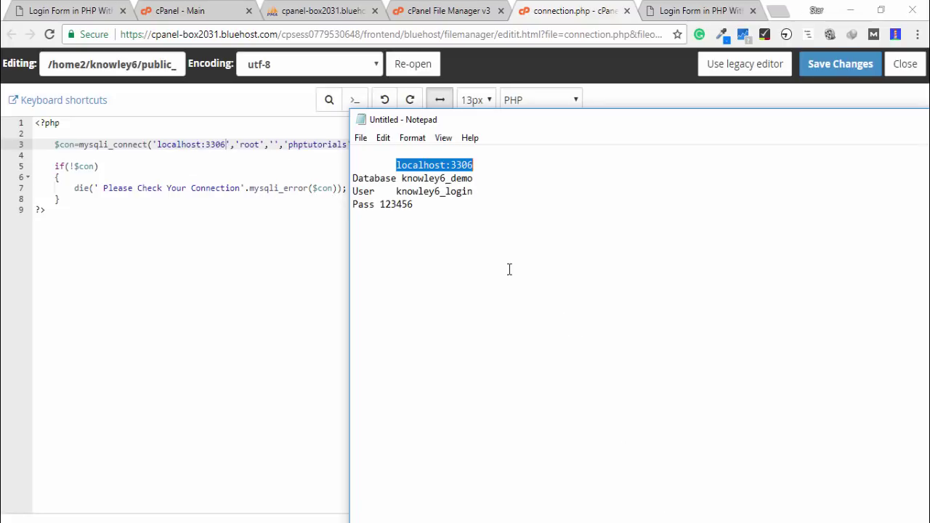
pyautogui.moveTo(474, 192); pyautogui.dragTo(396, 192)
pyautogui.hotkey('ctrl', 'c')
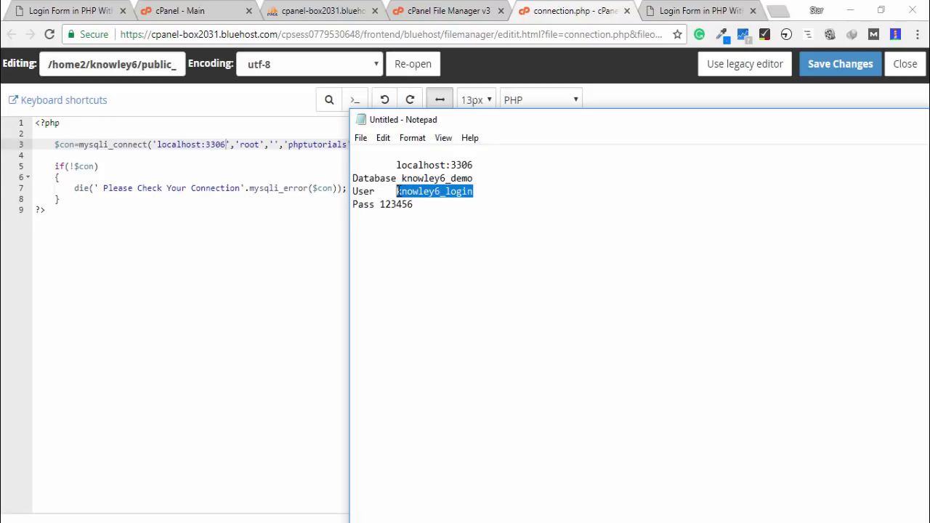
pyautogui.click(249, 145)
pyautogui.doubleClick(250, 144)
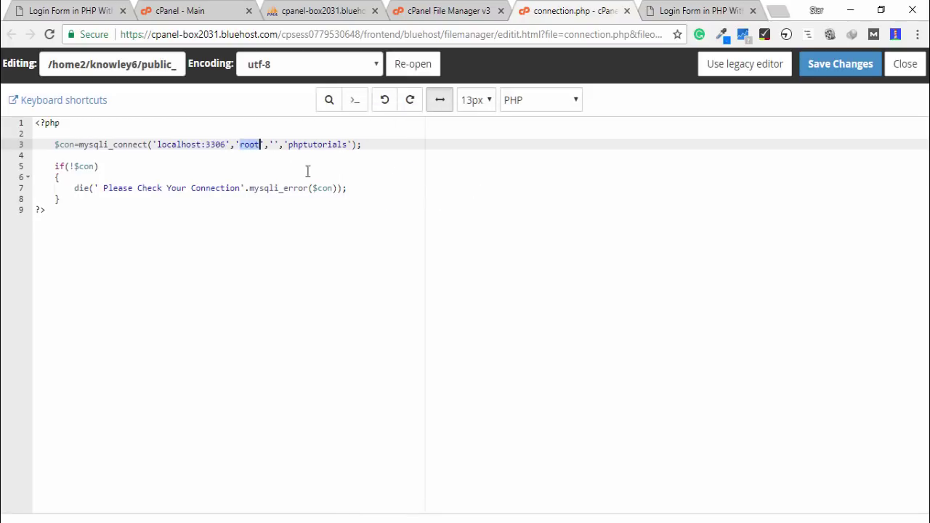
pyautogui.hotkey('ctrl', 'v')
pyautogui.hotkey('alt', 'Tab')
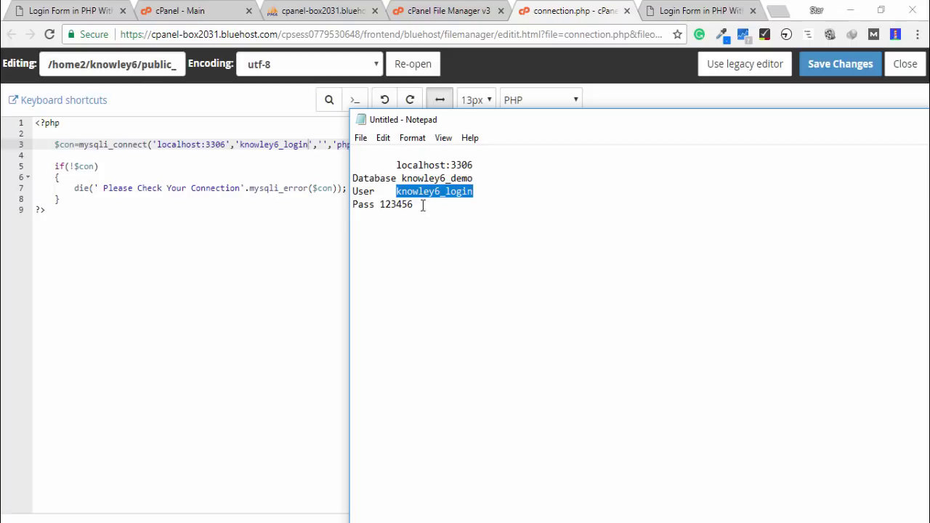
pyautogui.moveTo(419, 204); pyautogui.dragTo(375, 207)
pyautogui.hotkey('ctrl', 'c')
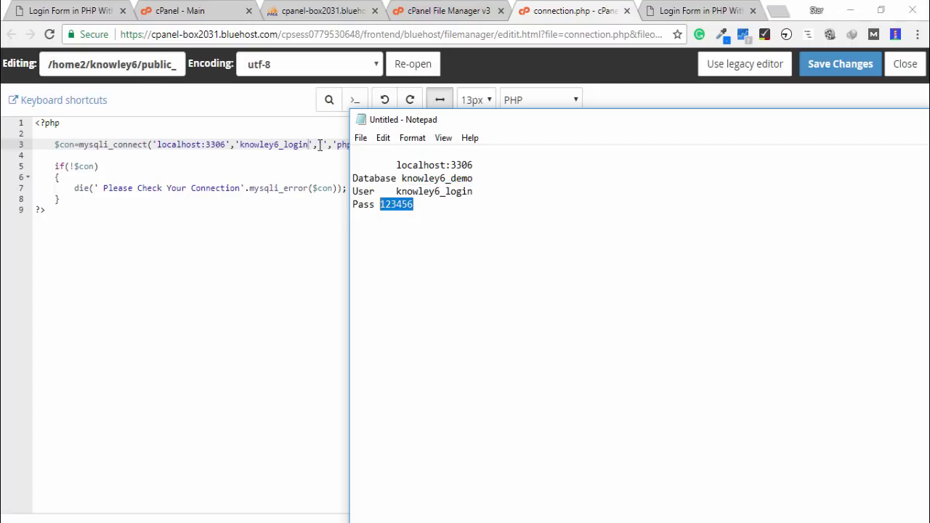
pyautogui.click(320, 144)
pyautogui.hotkey('ctrl', 'v')
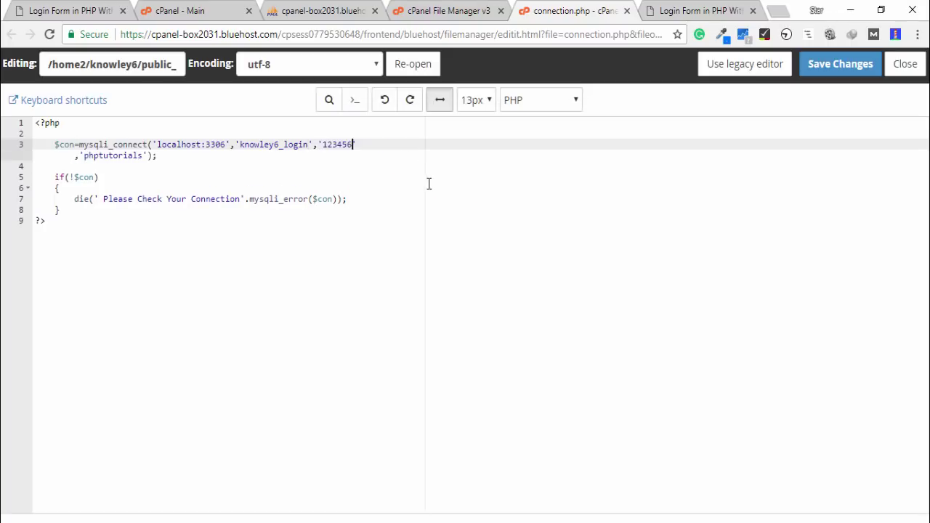
# Replace the phptutorials database name with the hosted database name and save connection.php
pyautogui.hotkey('alt', 'Tab')
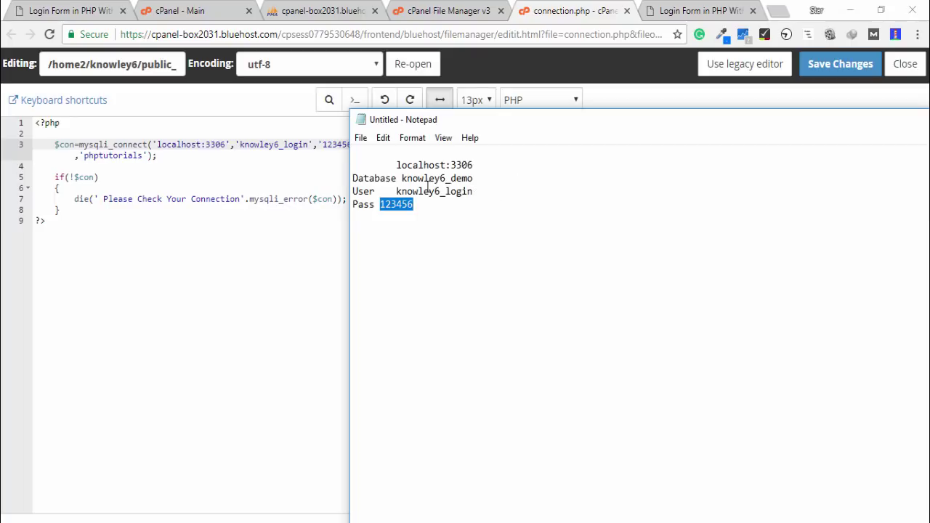
pyautogui.moveTo(402, 179); pyautogui.dragTo(478, 182)
pyautogui.hotkey('ctrl', 'c')
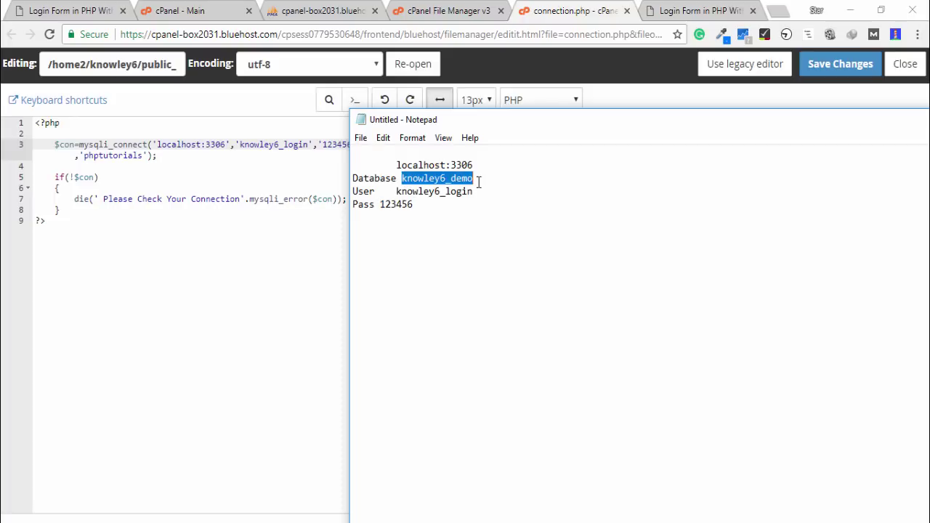
pyautogui.doubleClick(116, 155)
pyautogui.hotkey('ctrl', 'v')
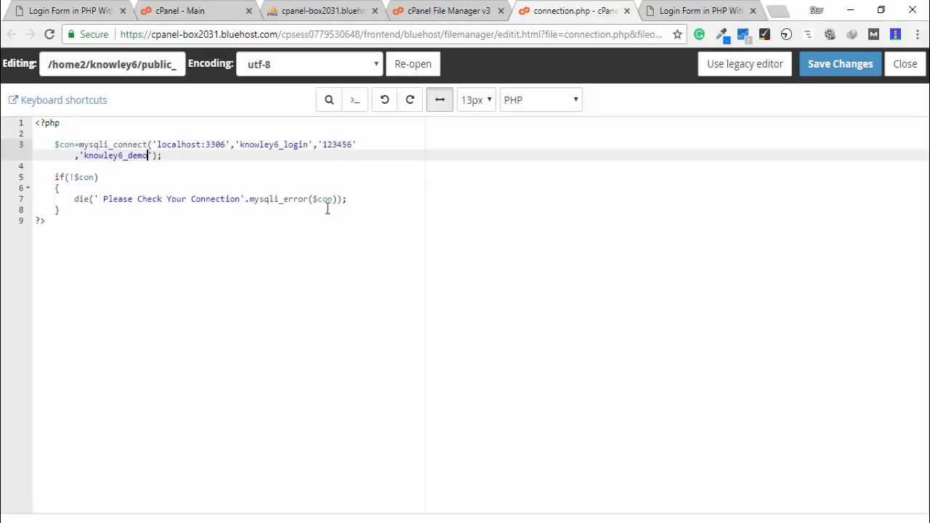
pyautogui.click(840, 63)
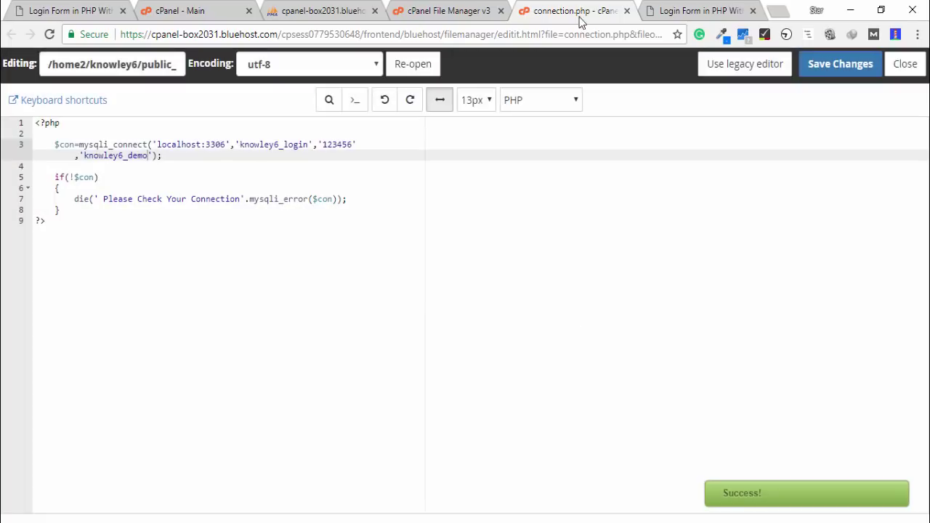
# Reload the live login page, sign in with the admin user name and password, then log out
pyautogui.click(668, 10)
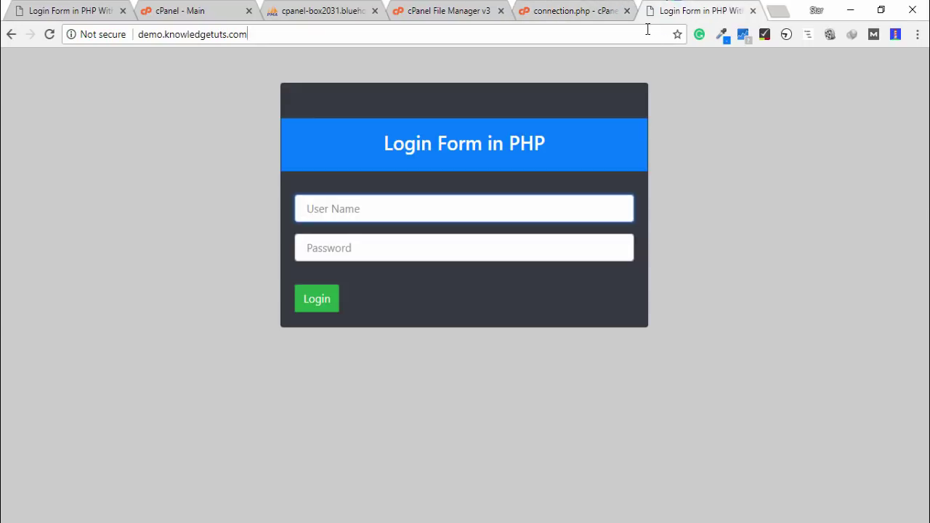
pyautogui.press('Return')
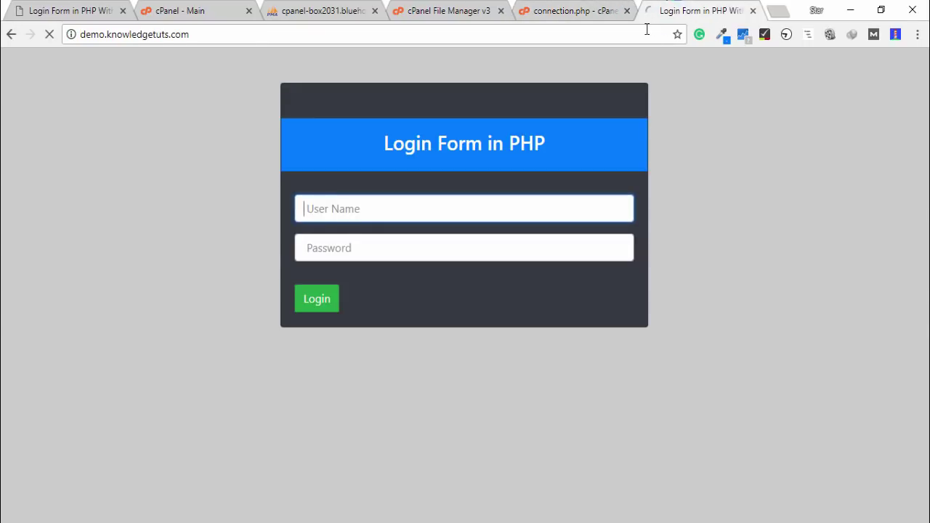
pyautogui.click(492, 208)
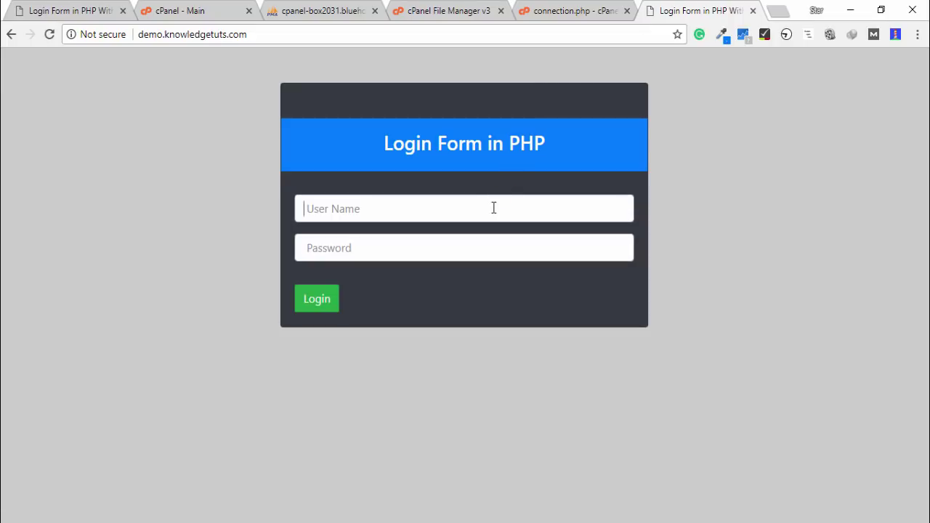
pyautogui.write('admin')
pyautogui.press('Tab')
pyautogui.write('admin')
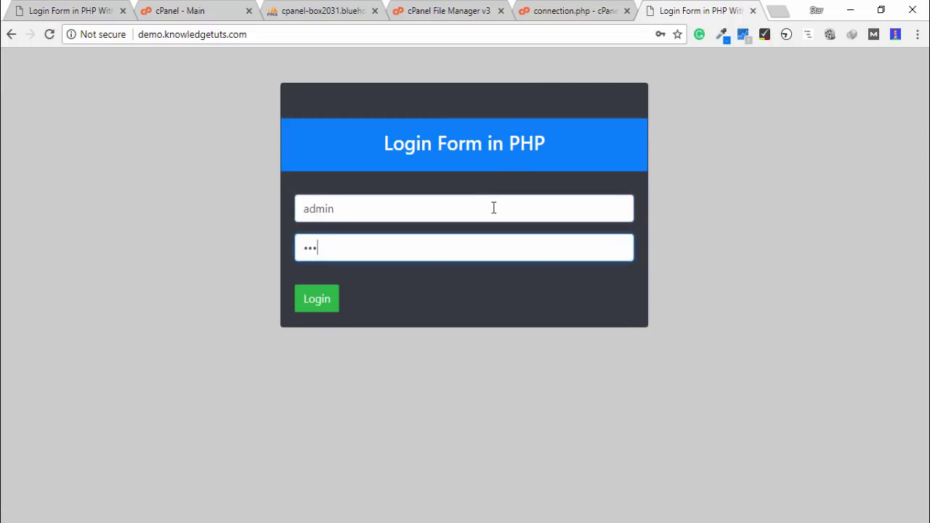
pyautogui.click(318, 303)
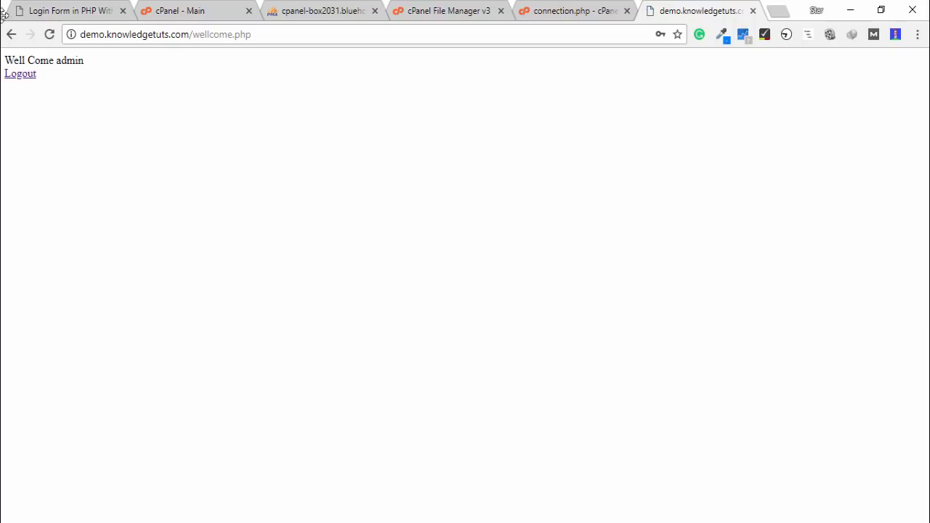
pyautogui.click(27, 75)
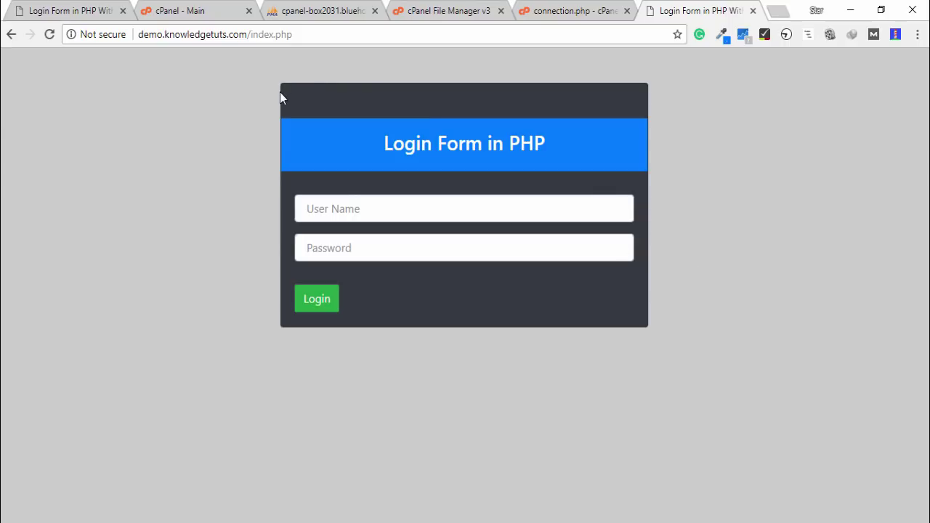
pyautogui.click(465, 10)
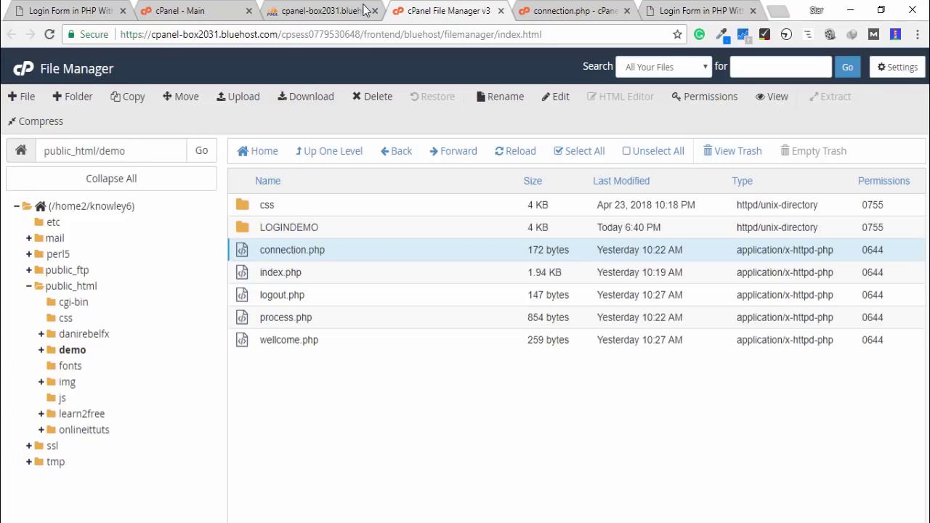
pyautogui.click(363, 11)
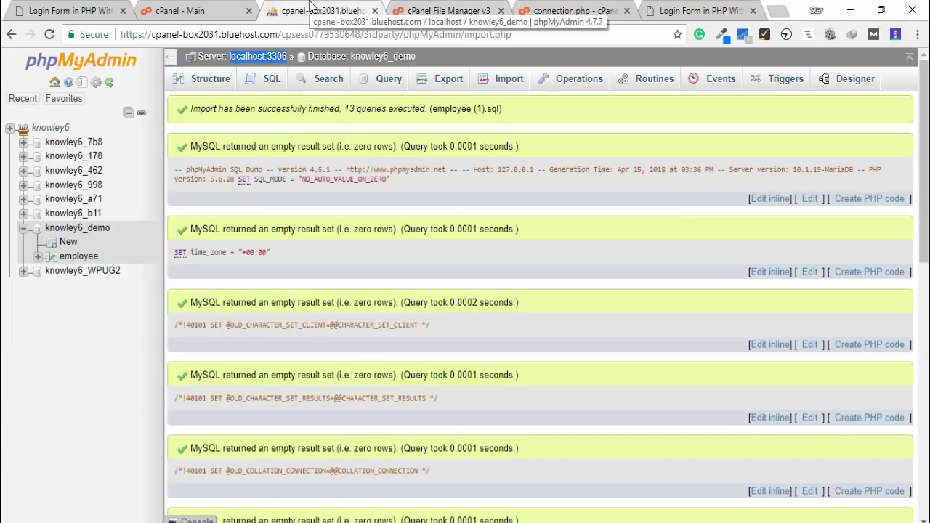
pyautogui.click(79, 258)
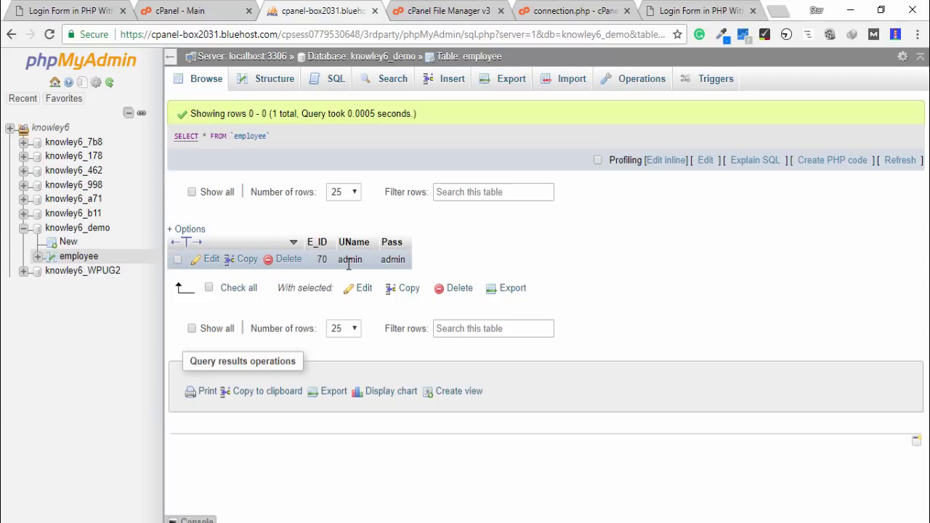
pyautogui.click(701, 11)
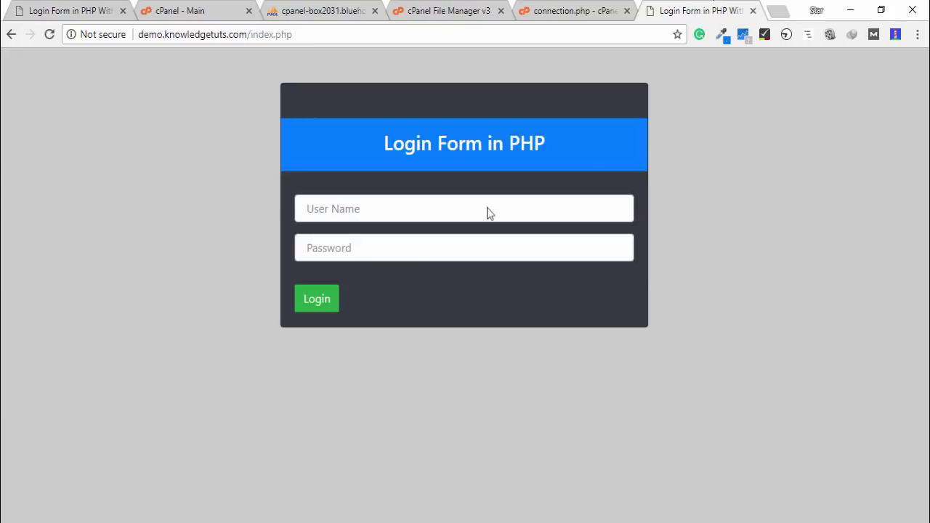
# Submit the live login as admin with a wrong password to get the incorrect-credentials message
pyautogui.click(423, 212)
pyautogui.write('admni')
pyautogui.press('Tab')
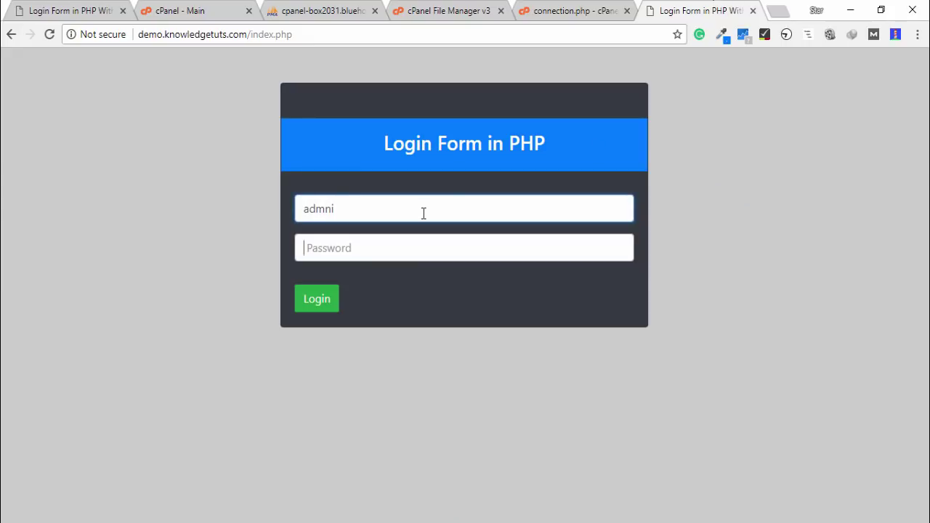
pyautogui.click(424, 212)
pyautogui.press('BackSpace')
pyautogui.press('BackSpace')
pyautogui.write('in')
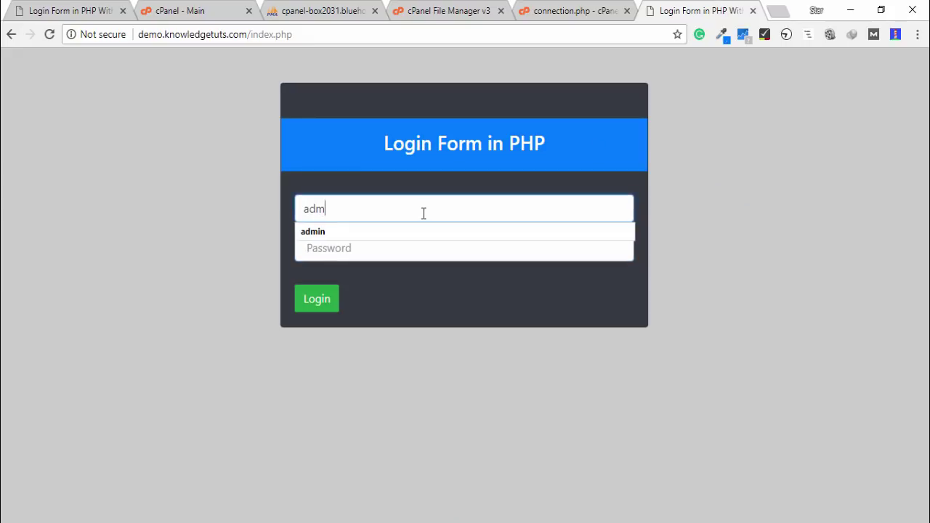
pyautogui.press('Tab')
pyautogui.write('a')
pyautogui.press('BackSpace')
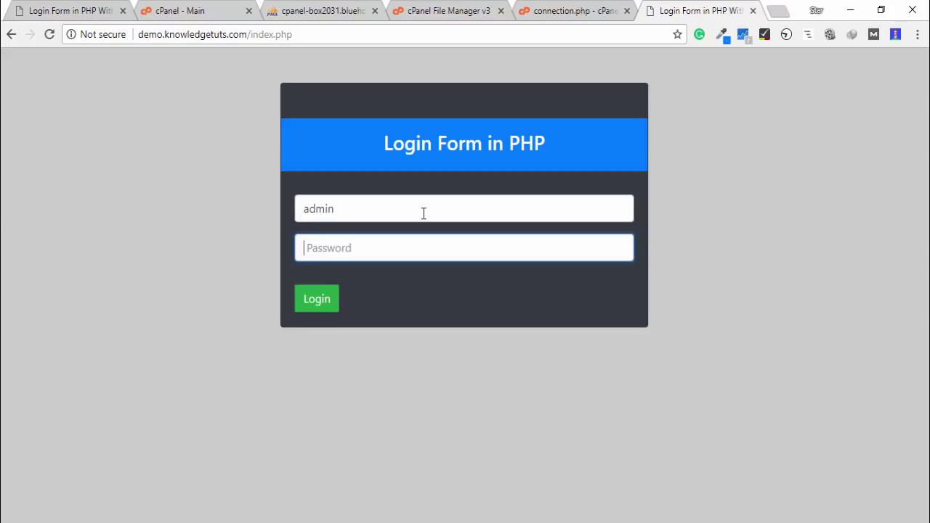
pyautogui.write('admin')
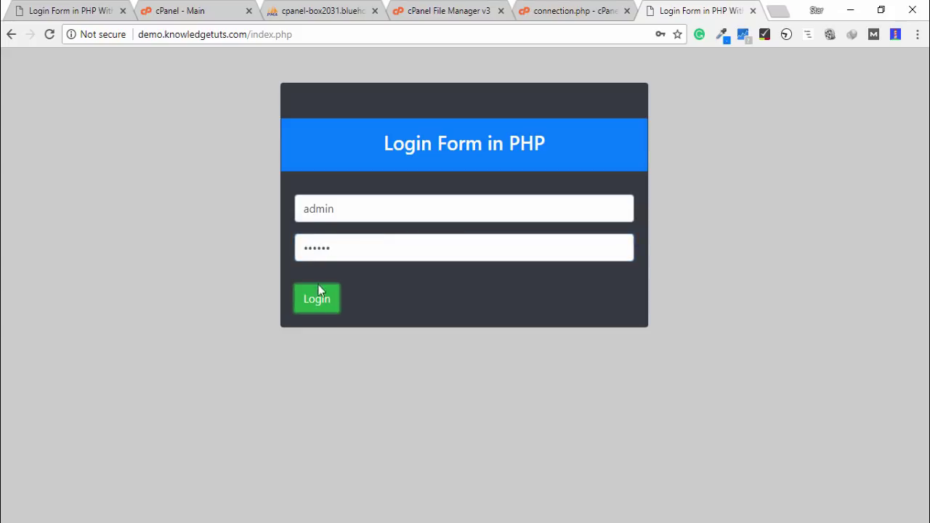
pyautogui.click(317, 299)
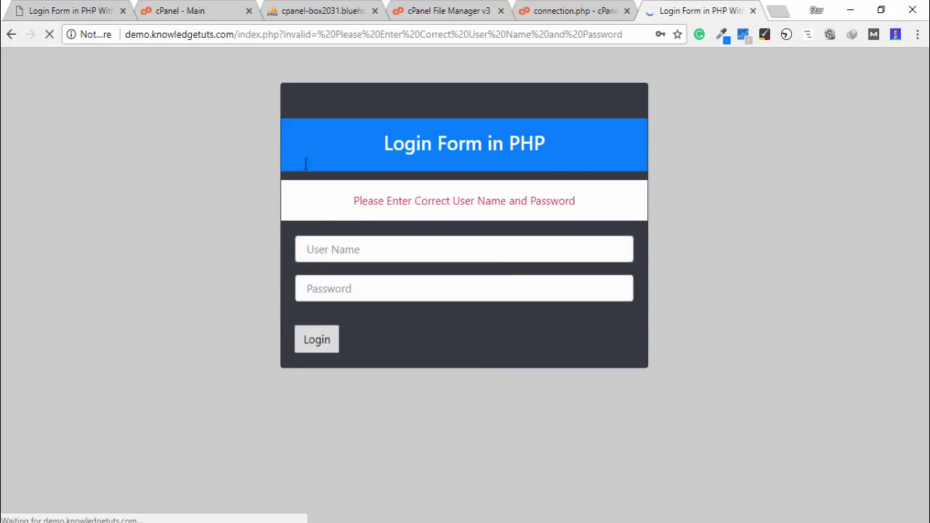
# Submit the login form with both fields empty to trigger 'Please Fill in the Blanks'
pyautogui.moveTo(586, 207); pyautogui.dragTo(309, 214)
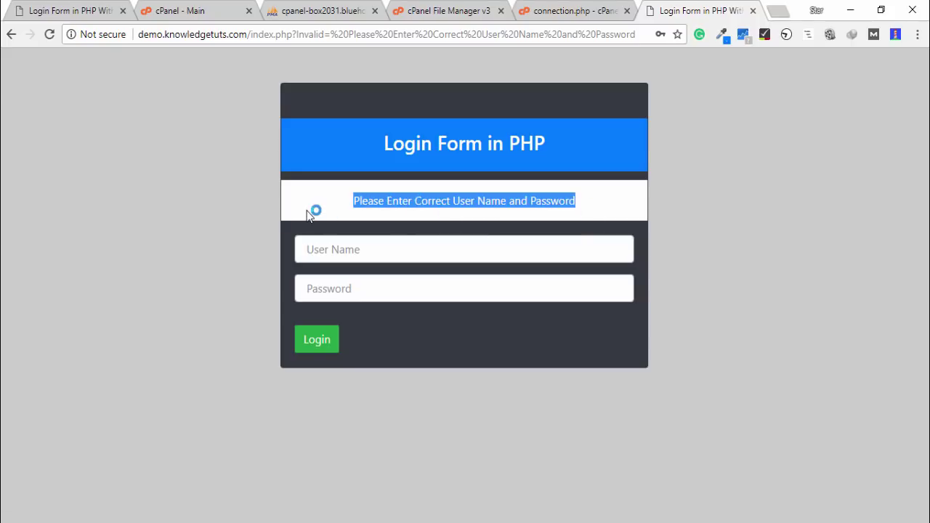
pyautogui.click(344, 247)
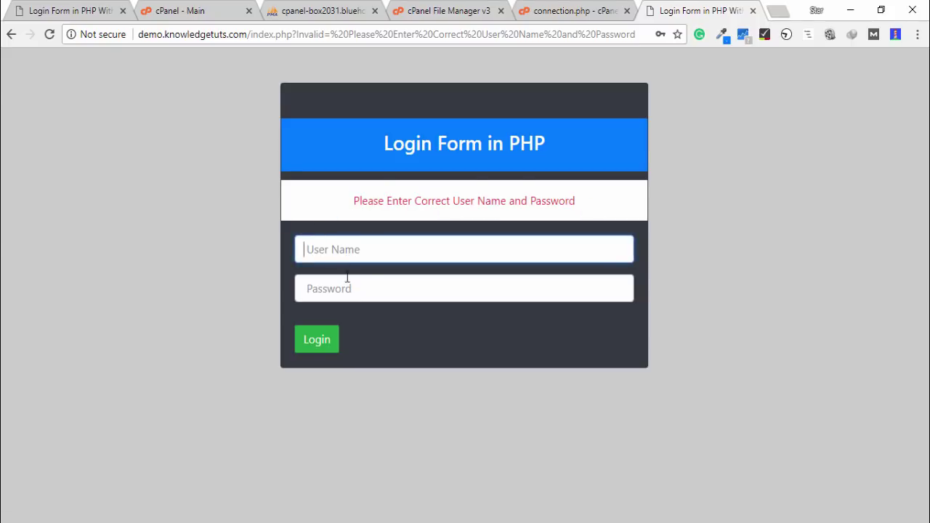
pyautogui.click(327, 347)
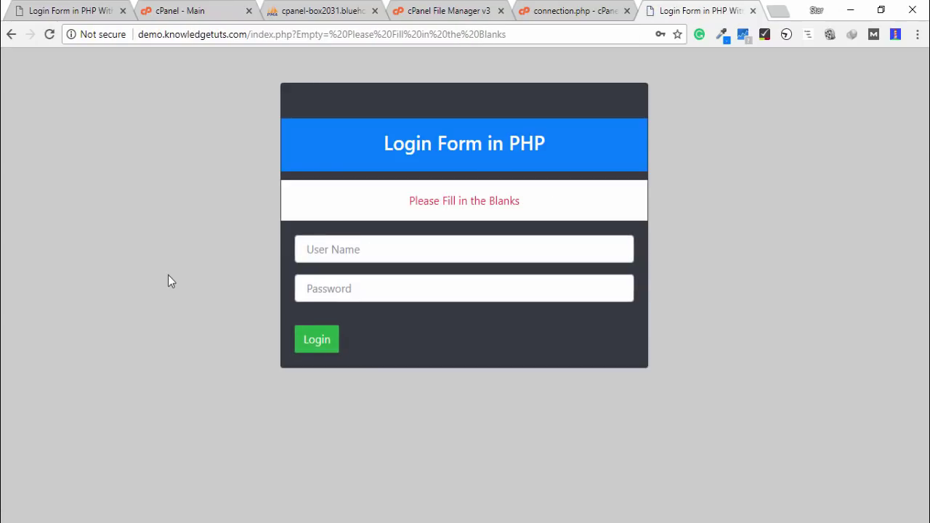
pyautogui.moveTo(518, 202); pyautogui.dragTo(367, 202)
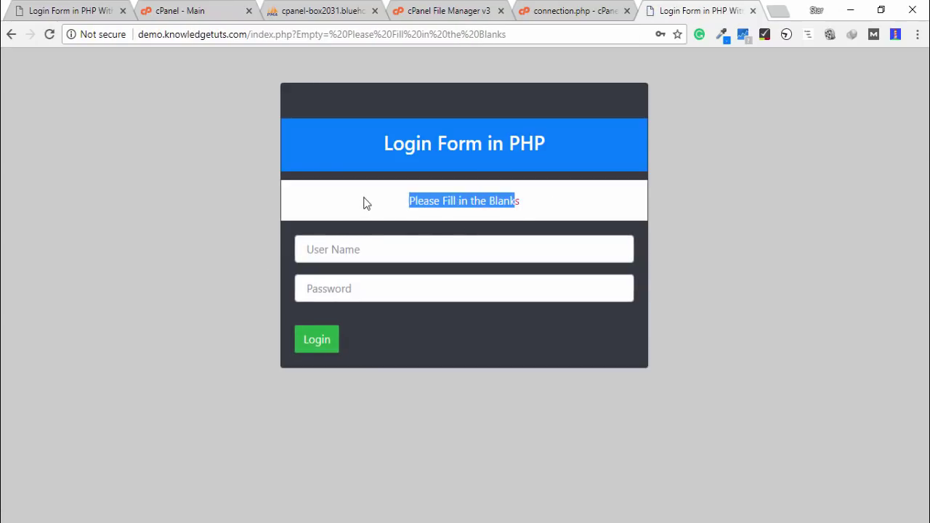
pyautogui.click(364, 242)
pyautogui.click(371, 280)
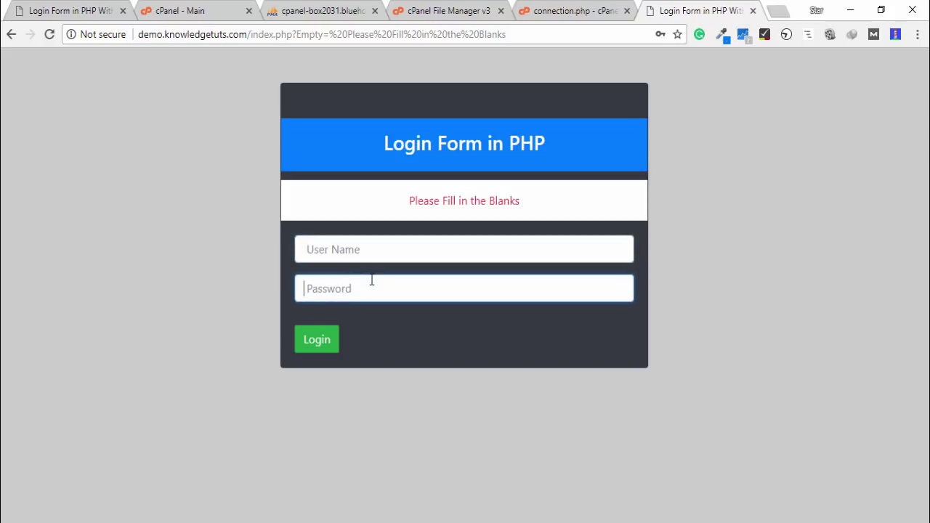